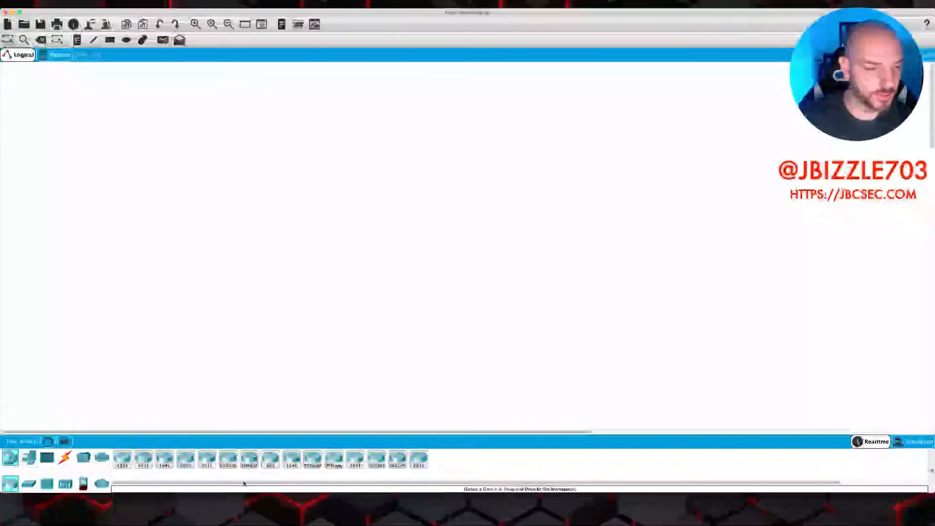
# Step: Place a 2960 switch in the middle of the workspace, with a PC to its left and a server to its right
pyautogui.click(29, 484)
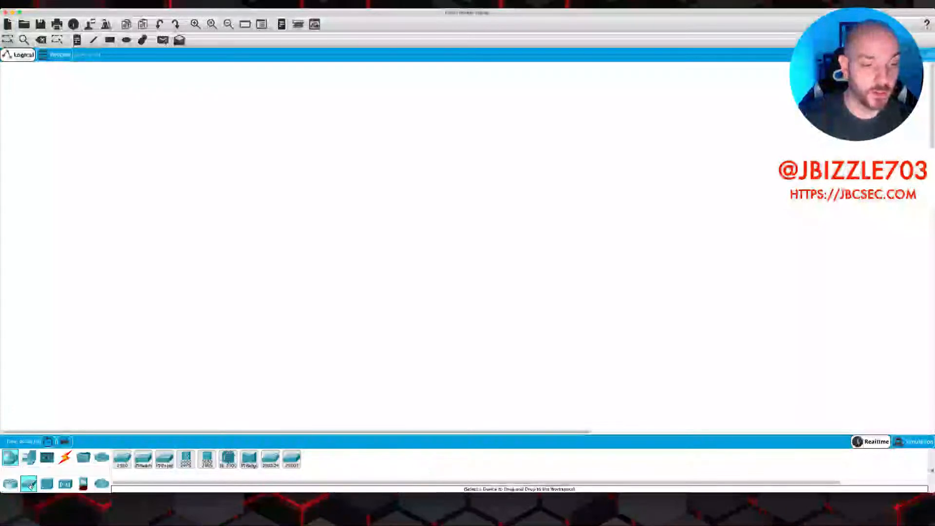
pyautogui.moveTo(360, 303); pyautogui.dragTo(423, 262)
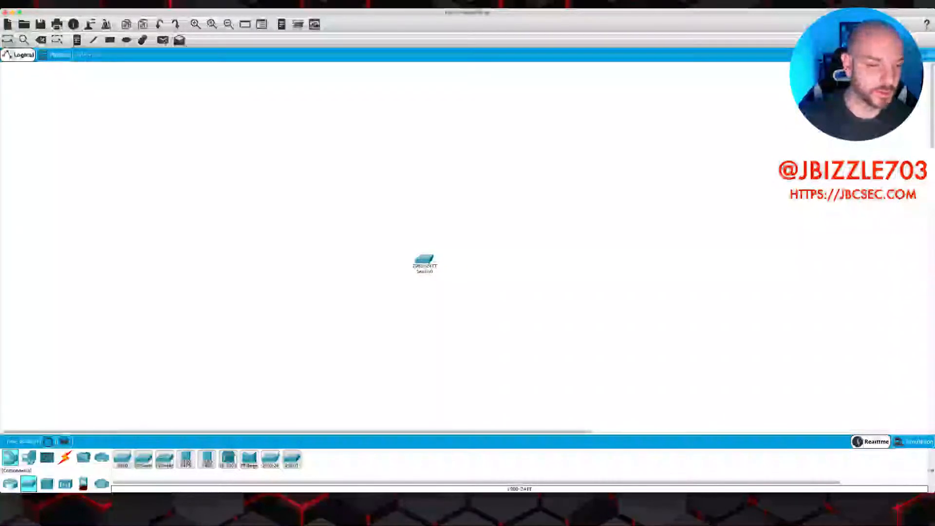
pyautogui.click(28, 459)
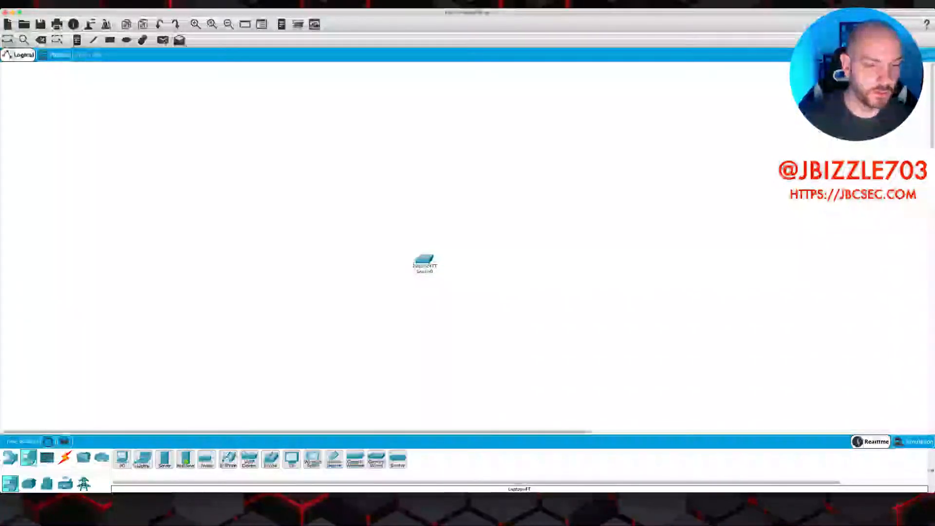
pyautogui.moveTo(122, 459); pyautogui.dragTo(299, 267)
pyautogui.moveTo(164, 459); pyautogui.dragTo(555, 262)
pyautogui.moveTo(301, 268); pyautogui.dragTo(306, 261)
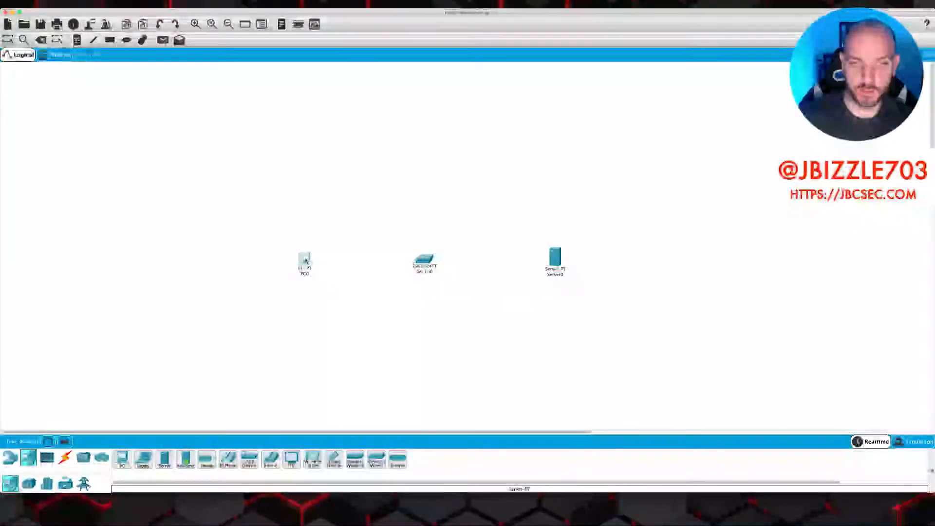
# Step: Connect the PC's FastEthernet0 port to the switch with a copper straight-through cable
pyautogui.click(65, 460)
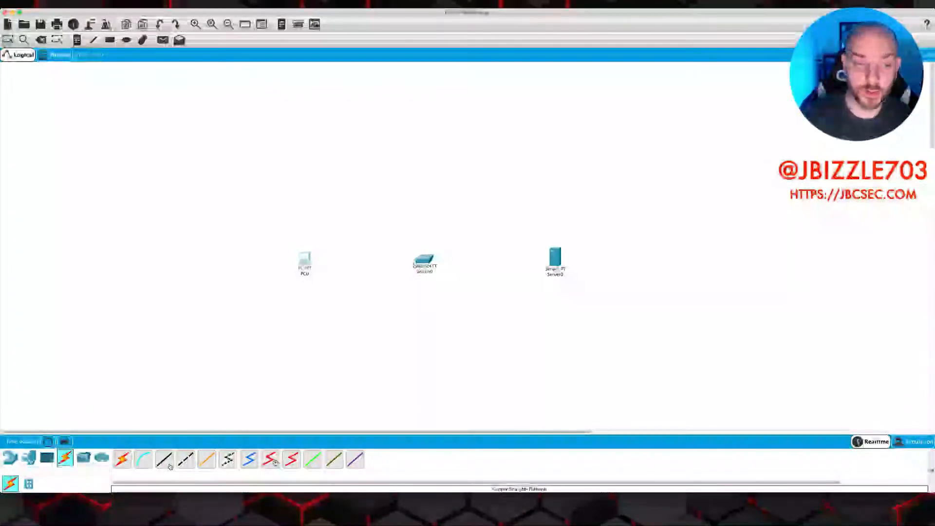
pyautogui.click(168, 464)
pyautogui.click(305, 262)
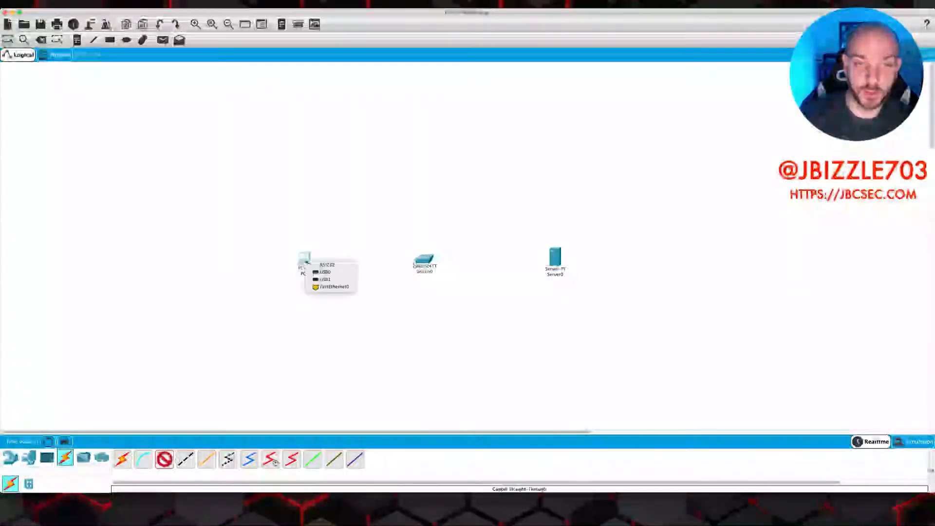
pyautogui.click(327, 288)
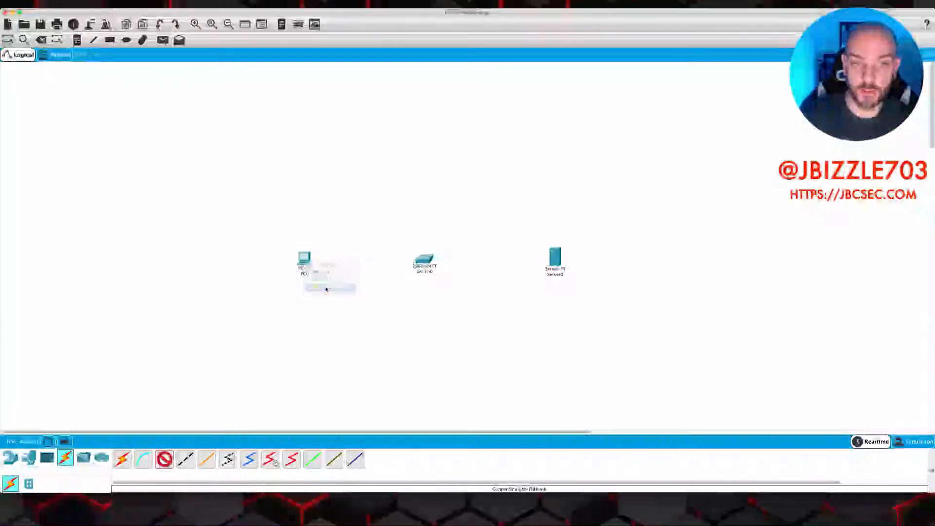
pyautogui.click(421, 258)
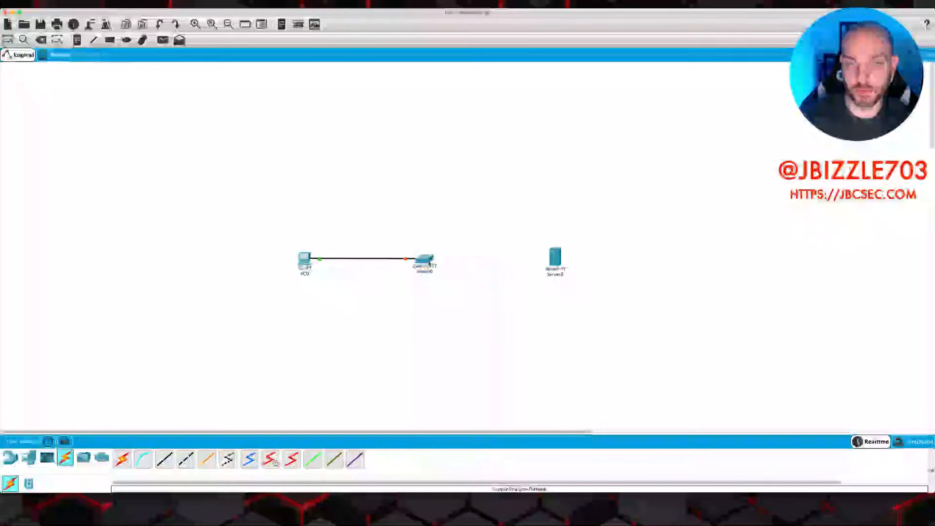
pyautogui.click(424, 260)
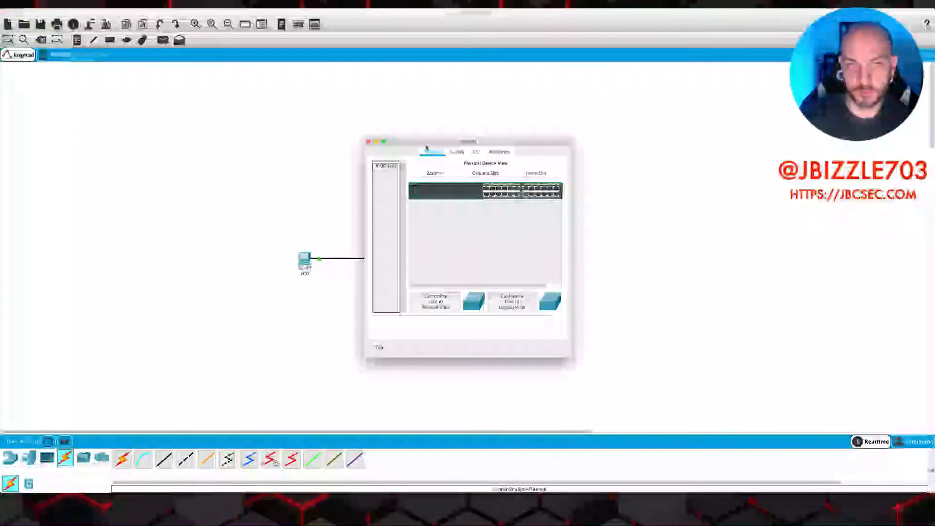
pyautogui.click(369, 142)
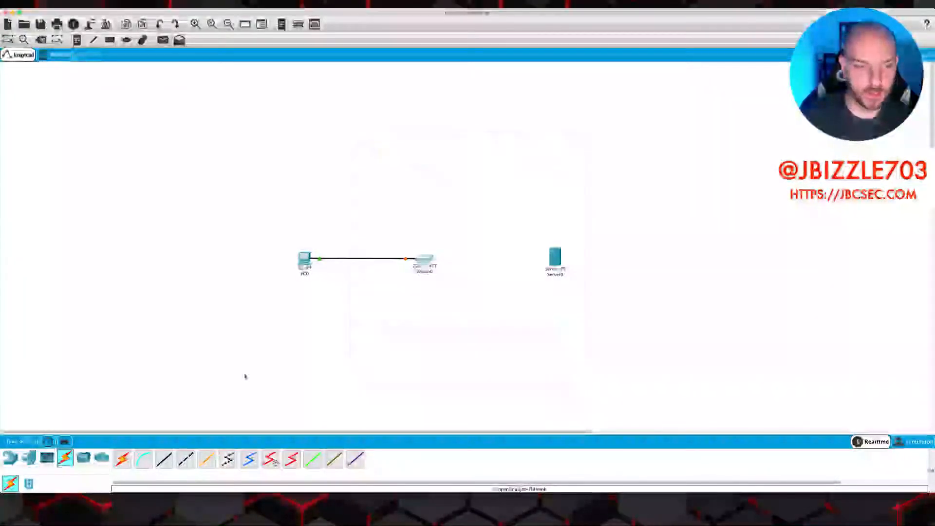
# Step: Connect the switch's FastEthernet0/2 port to the server's FastEthernet0 port with a copper straight-through cable
pyautogui.click(164, 461)
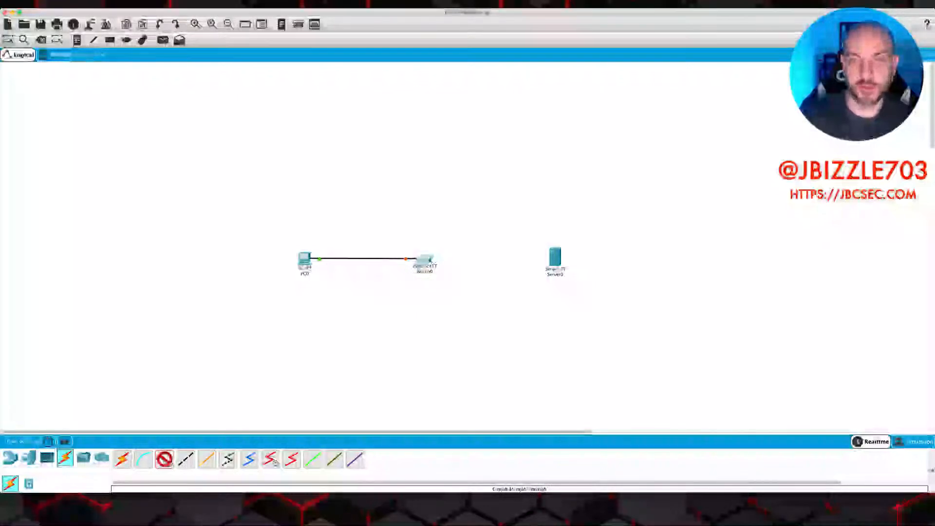
pyautogui.click(426, 260)
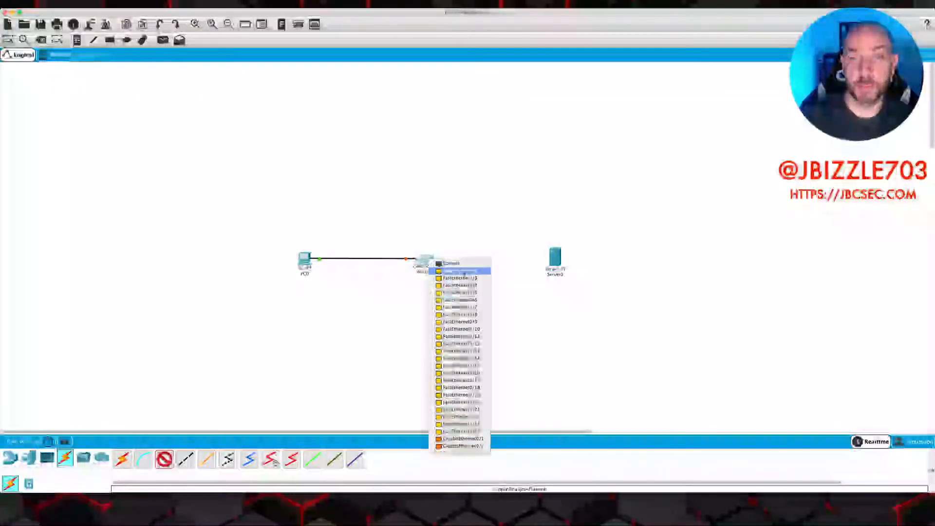
pyautogui.click(460, 271)
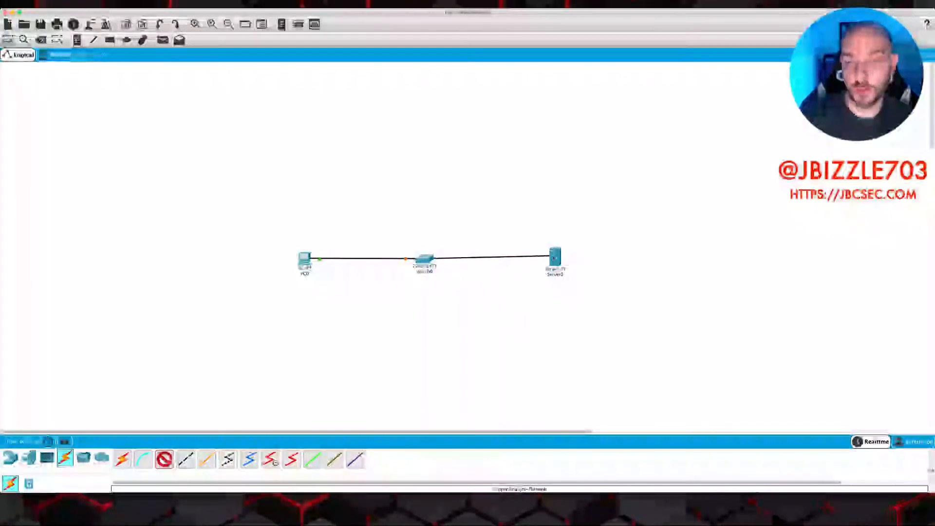
pyautogui.click(556, 257)
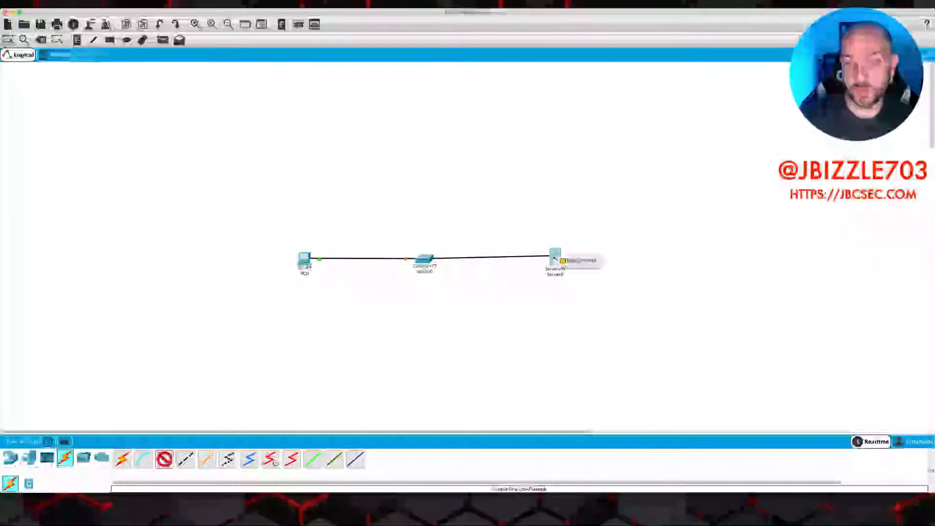
pyautogui.click(581, 262)
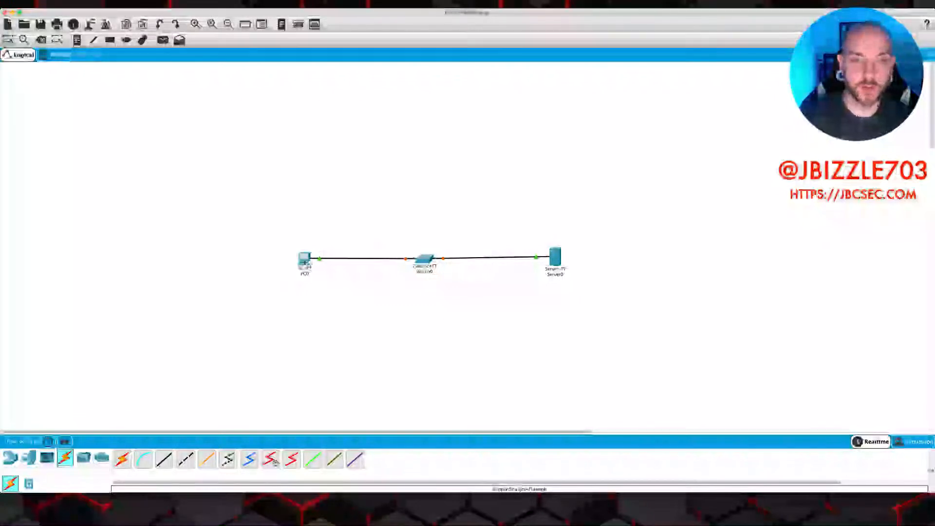
# Step: Open the PC's device window, enlarge and reposition it, and bring up the desktop IP Configuration
pyautogui.moveTo(304, 261)
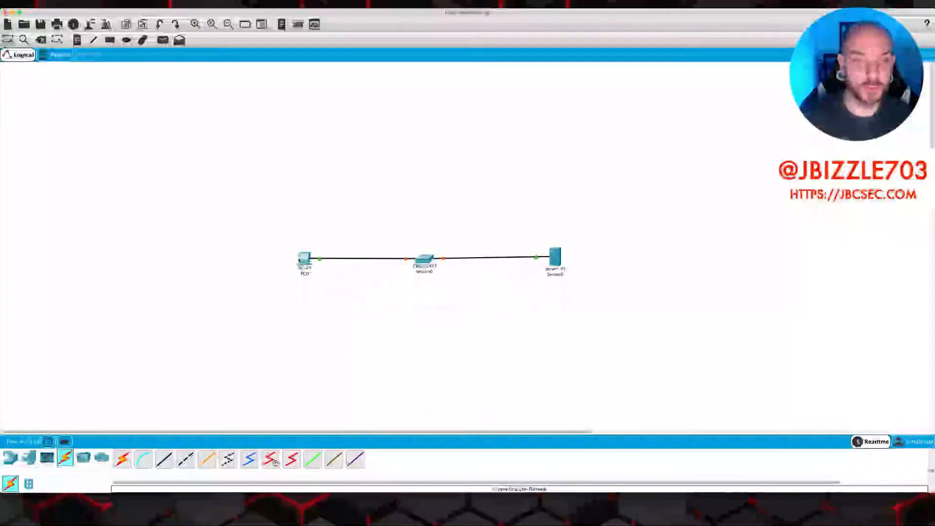
pyautogui.click(305, 260)
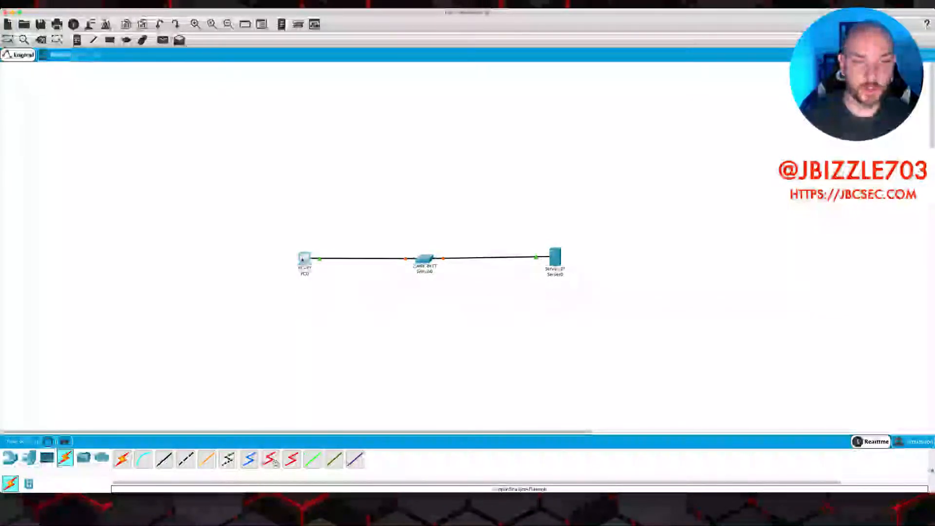
pyautogui.moveTo(506, 146); pyautogui.dragTo(488, 135)
pyautogui.moveTo(550, 354); pyautogui.dragTo(724, 405)
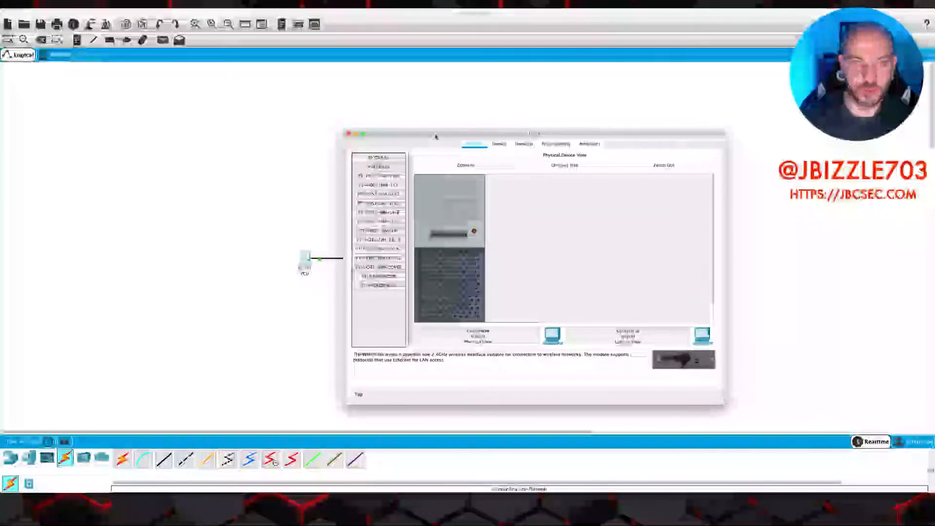
pyautogui.moveTo(502, 146); pyautogui.dragTo(419, 126)
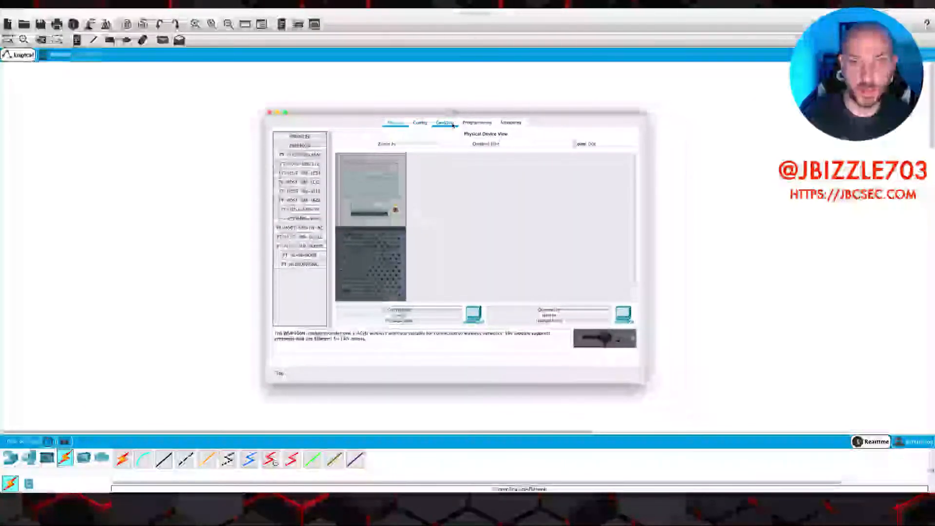
pyautogui.click(421, 125)
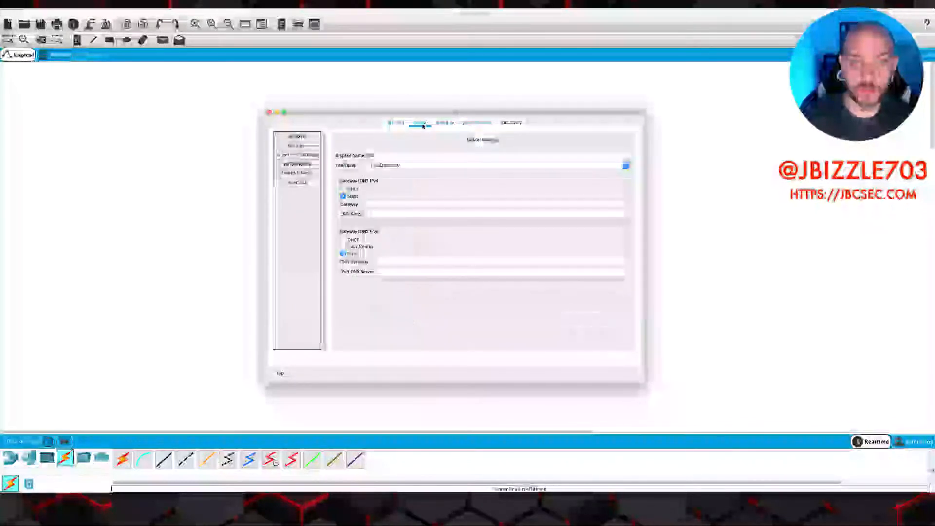
pyautogui.click(472, 125)
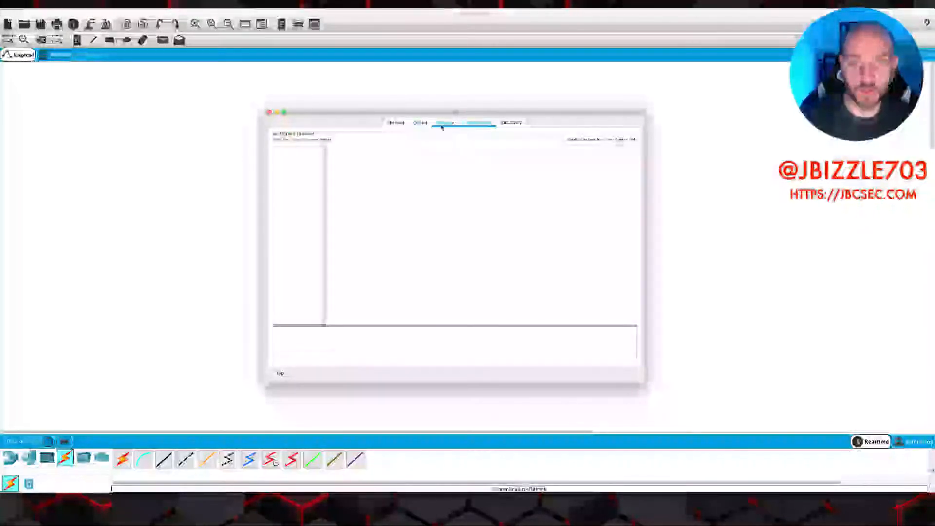
pyautogui.click(445, 124)
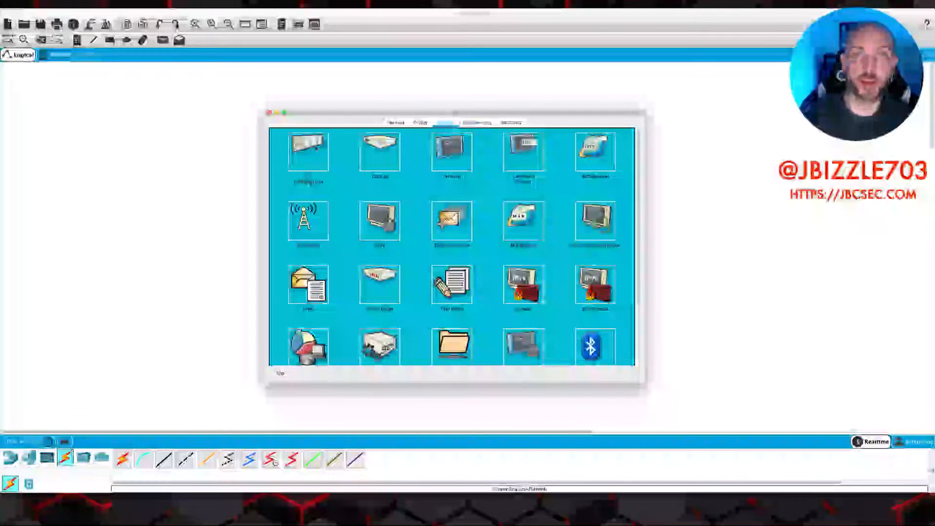
pyautogui.click(308, 151)
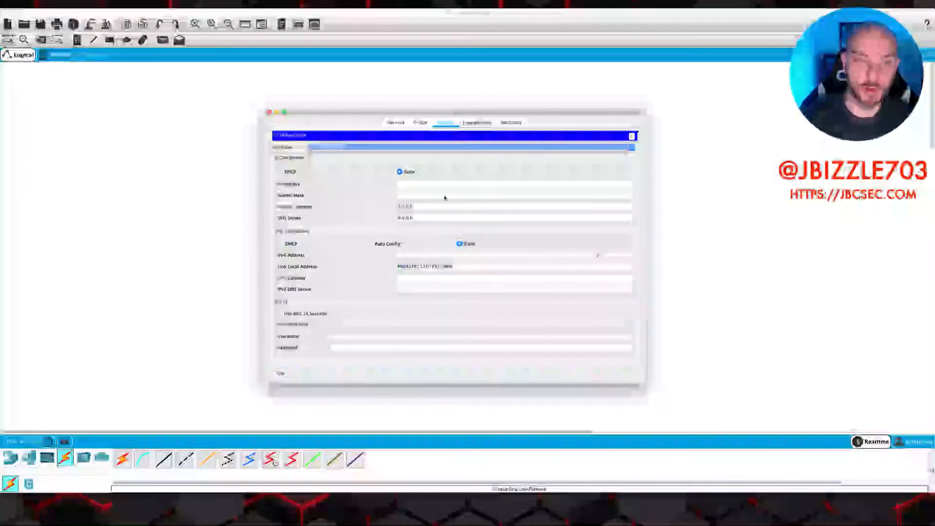
# Step: Give the PC the static IPv4 address 192.168.1.2 with the default subnet mask, and set its default gateway to 192.168.1.1
pyautogui.click(403, 185)
pyautogui.write('192.168.1.2')
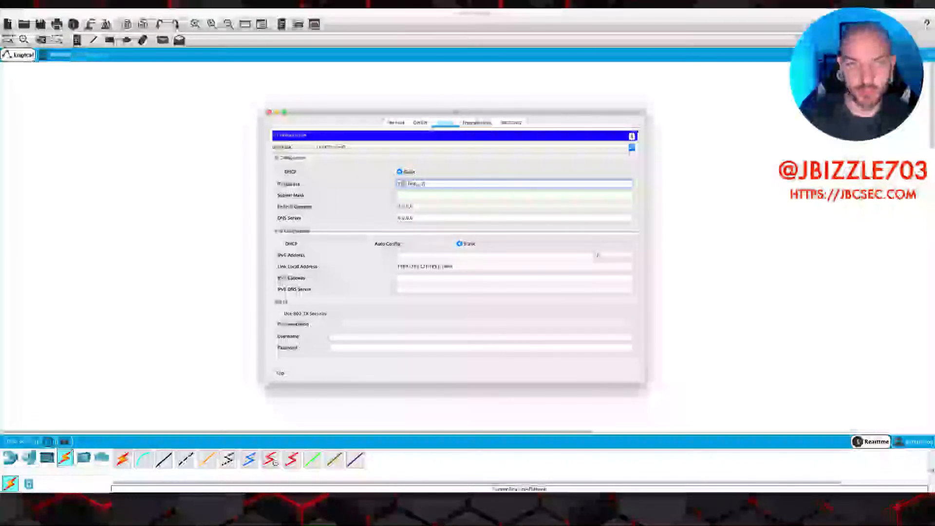
pyautogui.click(408, 194)
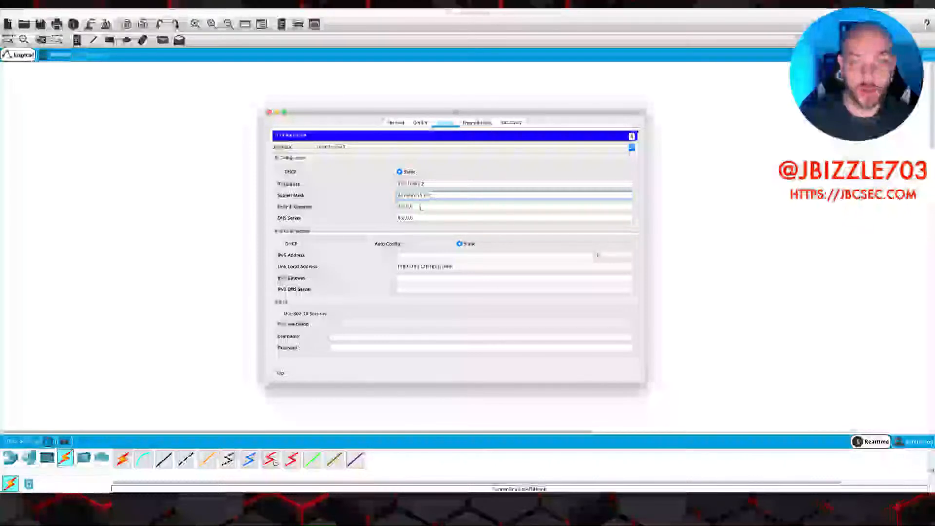
pyautogui.press('Tab')
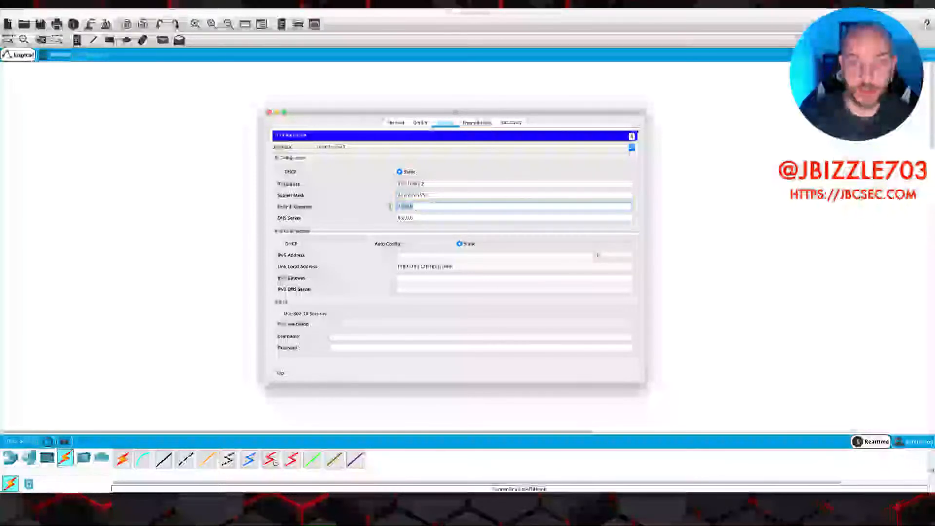
pyautogui.write('19')
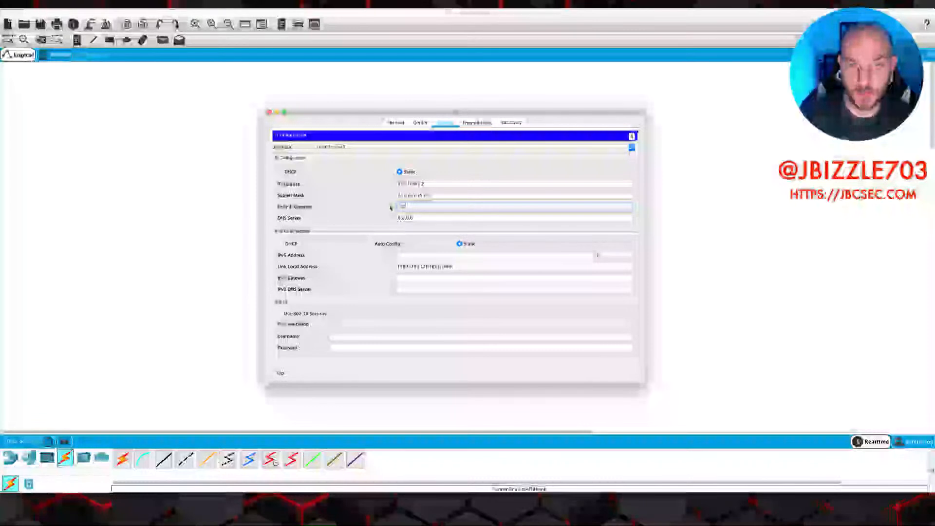
pyautogui.write('2.168.')
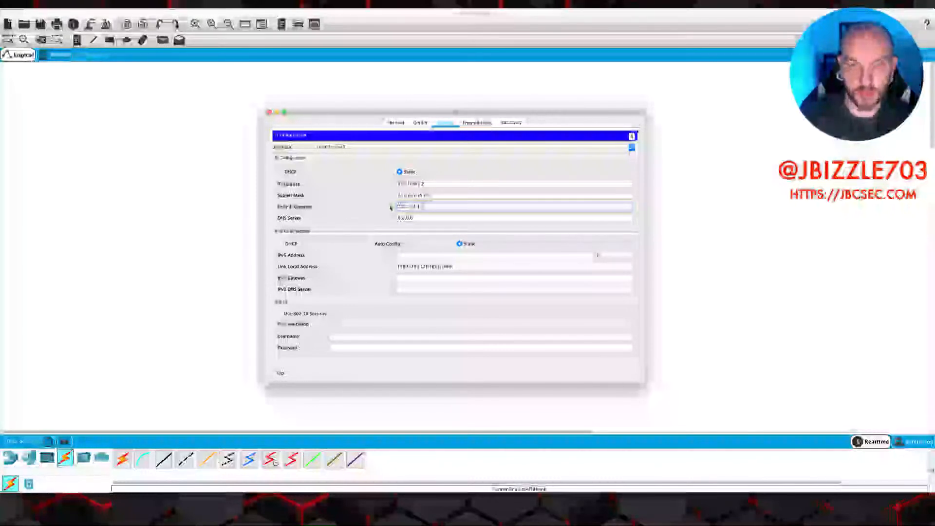
pyautogui.write('1.1')
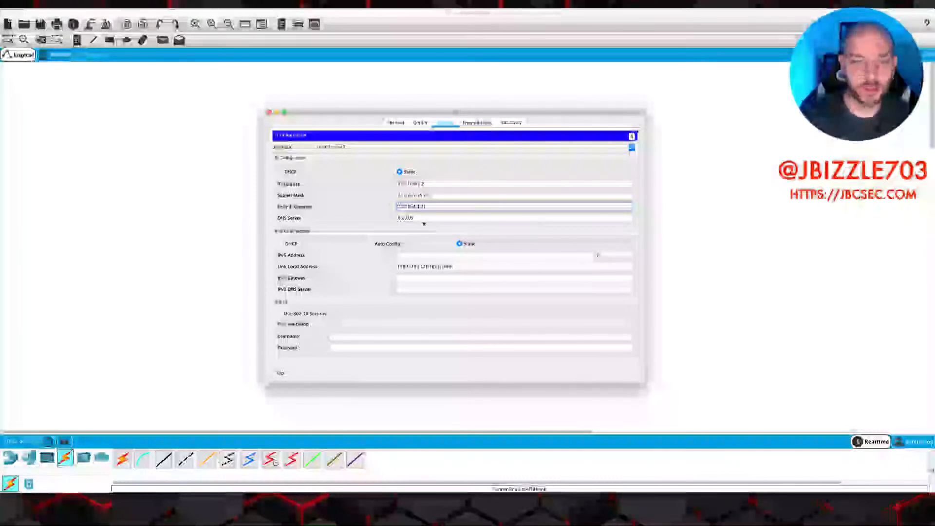
# Step: Set the PC's DNS server to 192.168.1.1 and close the IP Configuration
pyautogui.press('Tab')
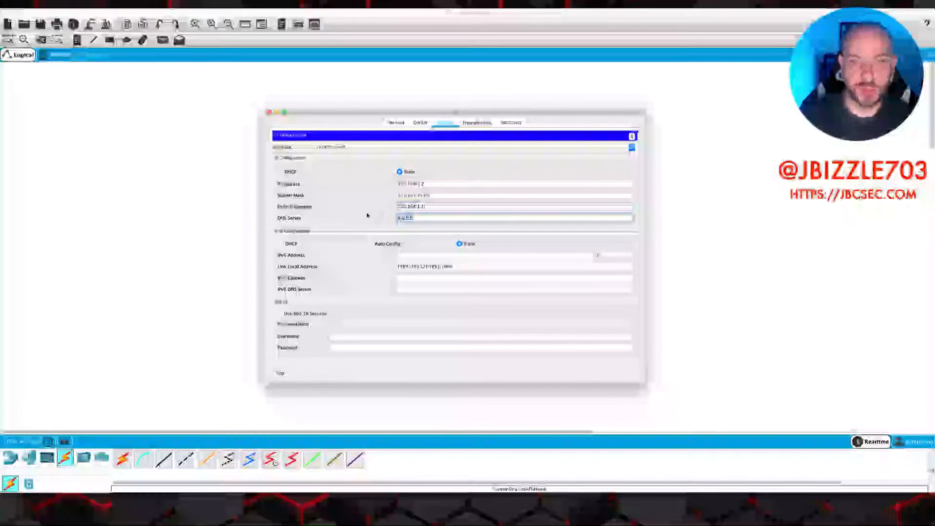
pyautogui.write('192')
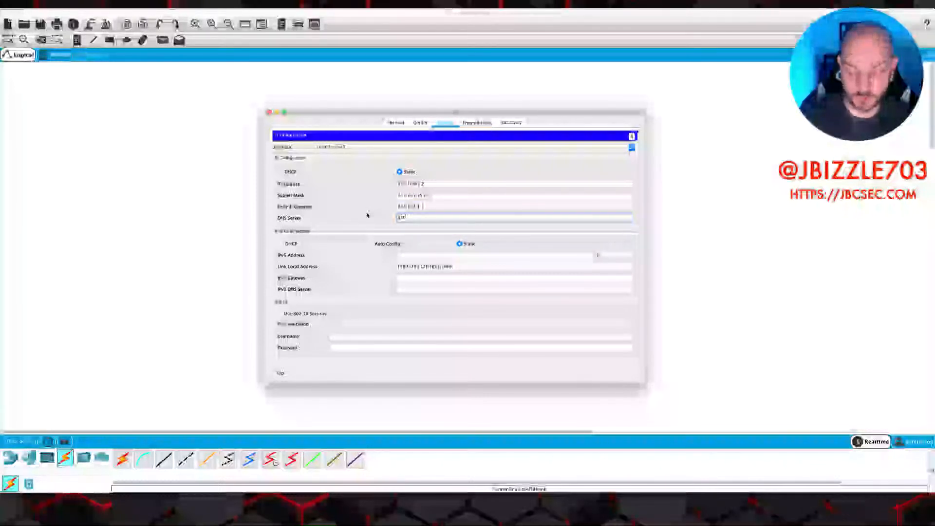
pyautogui.write('.168.1.10')
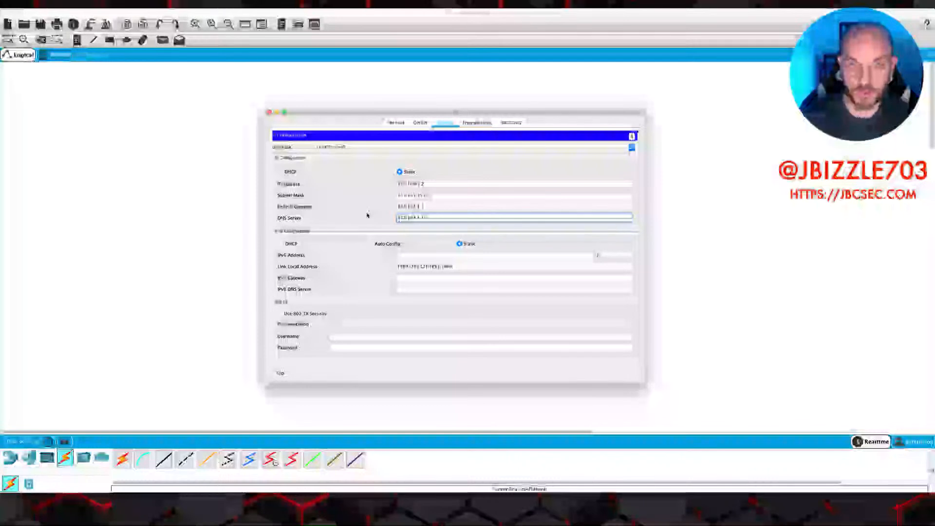
pyautogui.press('BackSpace')
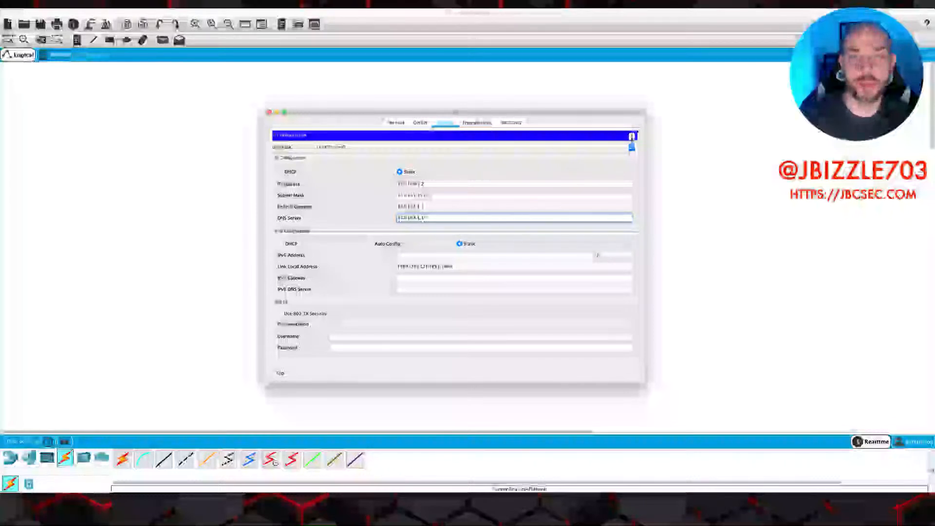
pyautogui.click(632, 136)
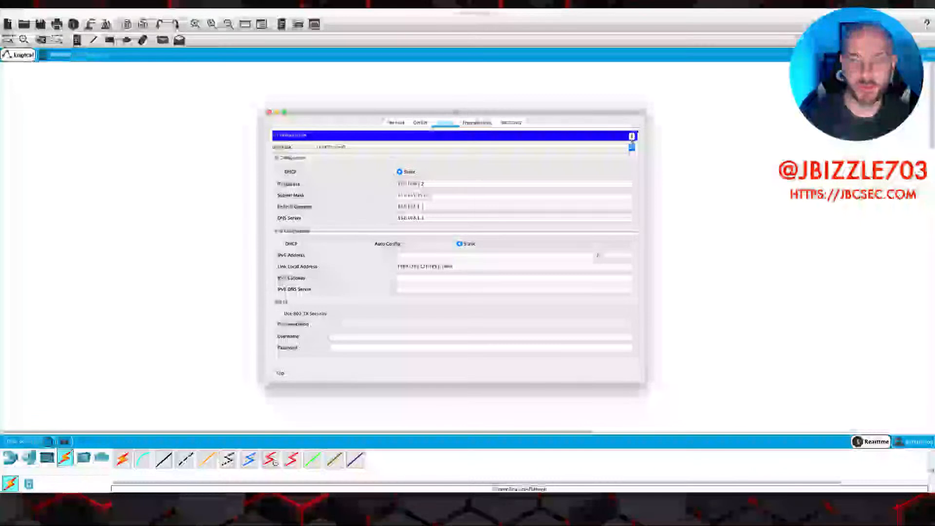
pyautogui.click(632, 136)
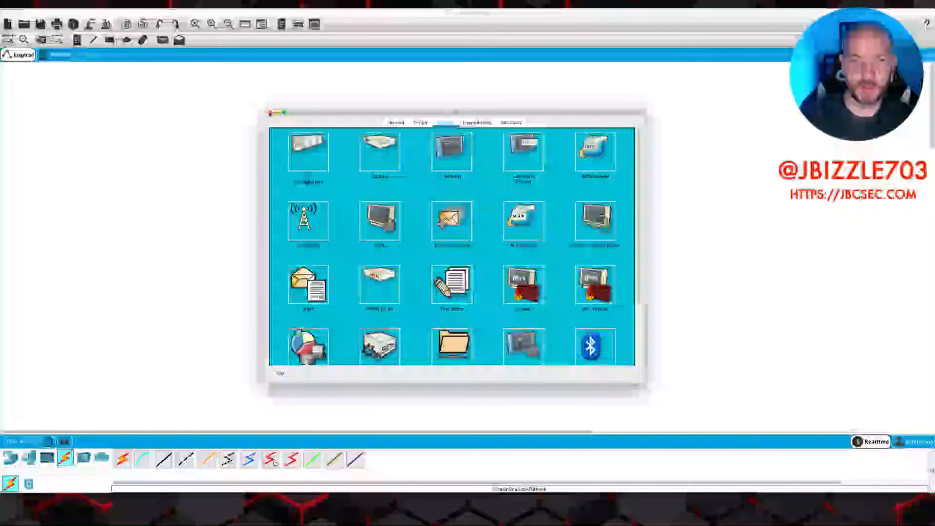
# Step: Close the PC's device window, open the server's window, enlarge and reposition it, and bring up the desktop IP Configuration
pyautogui.click(270, 113)
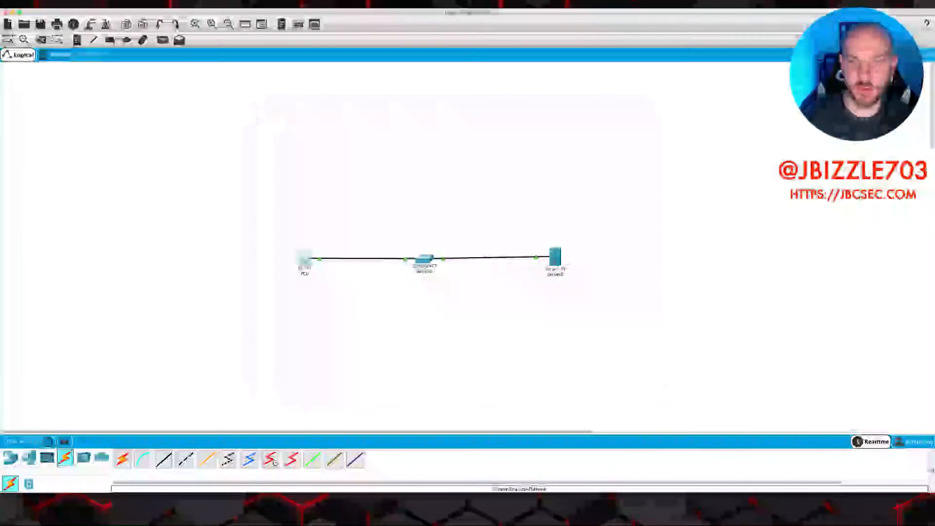
pyautogui.click(555, 259)
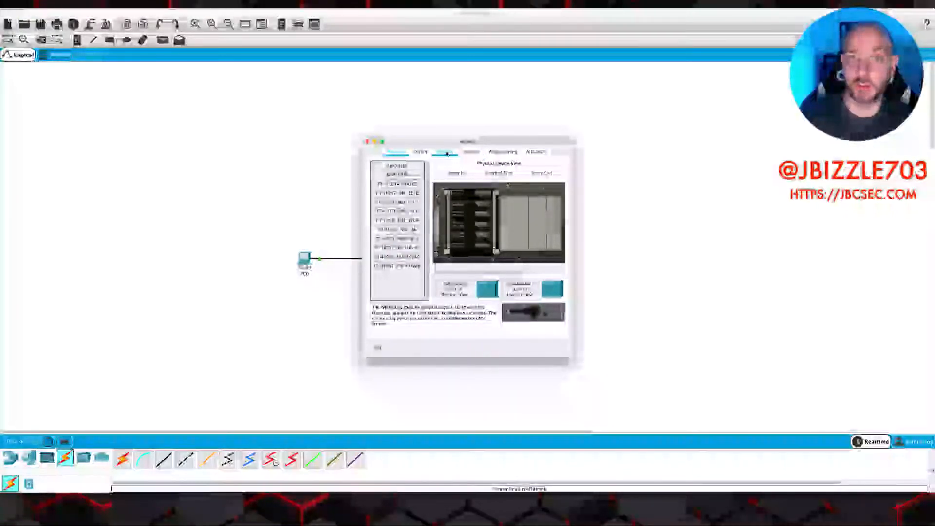
pyautogui.click(475, 154)
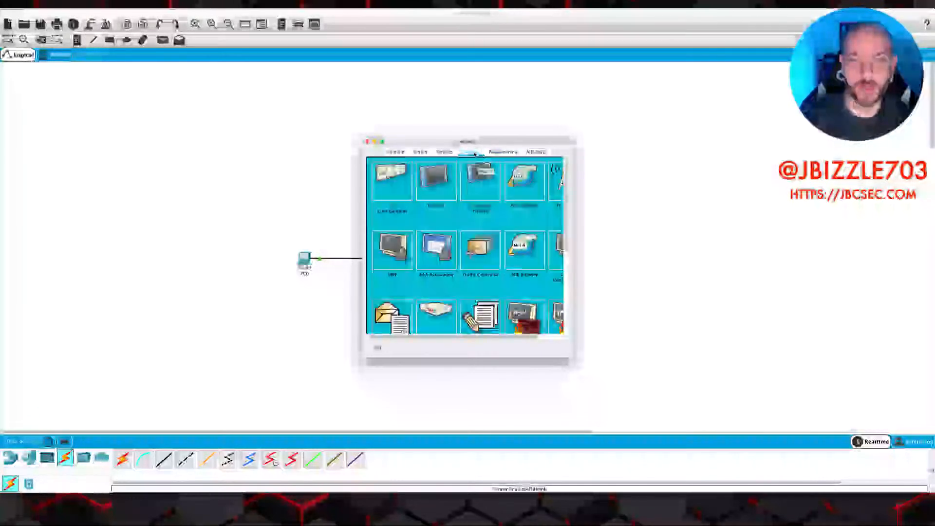
pyautogui.moveTo(571, 355); pyautogui.dragTo(716, 388)
pyautogui.moveTo(564, 139); pyautogui.dragTo(520, 135)
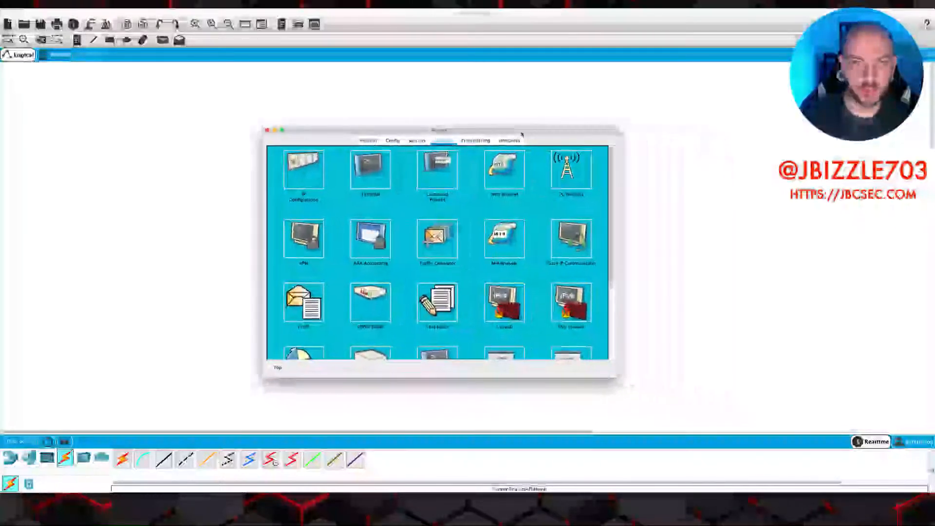
pyautogui.click(300, 172)
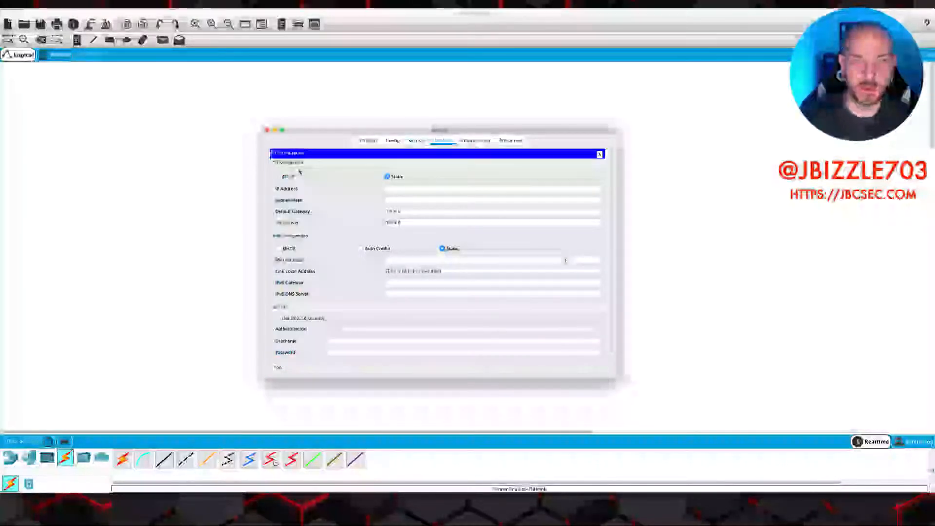
# Step: Enter the static IPv4 address 192.168.1.2 for the server with the default subnet mask
pyautogui.click(390, 189)
pyautogui.write('192.168.1')
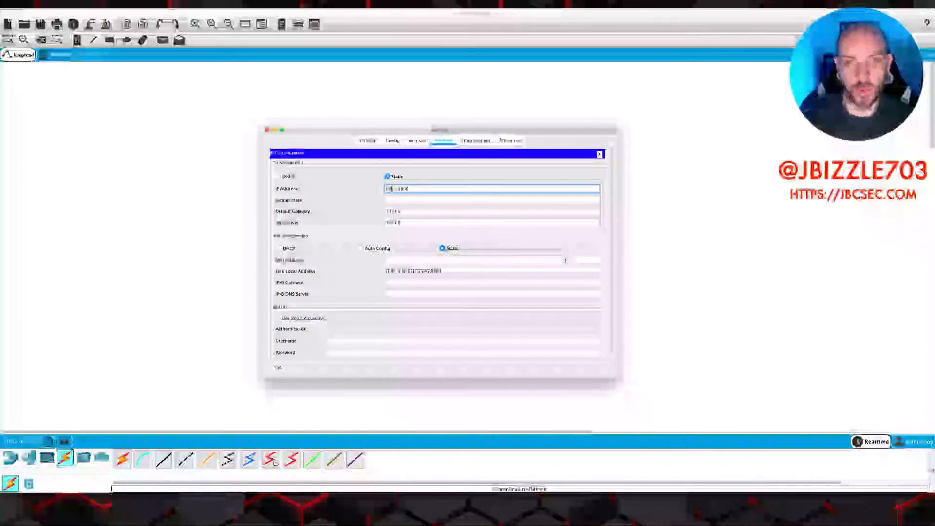
pyautogui.write('.1')
pyautogui.press('Tab')
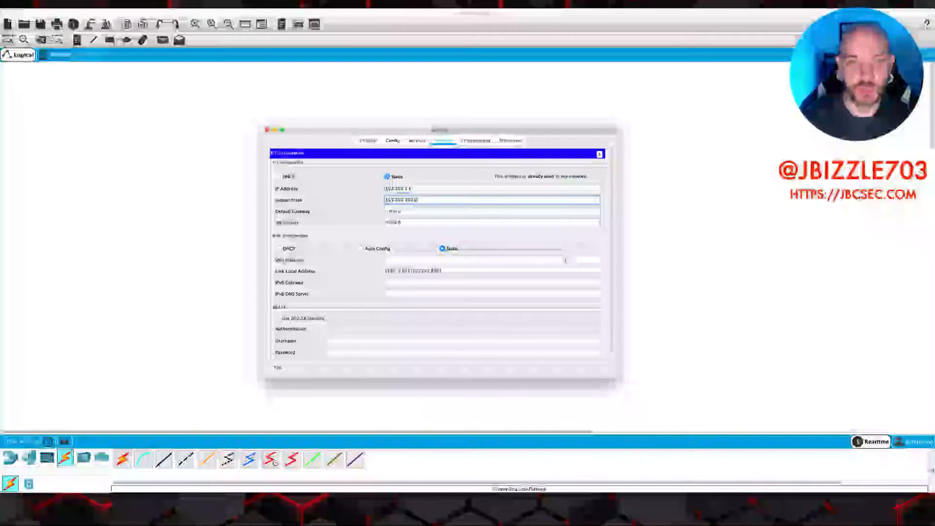
pyautogui.press('Tab')
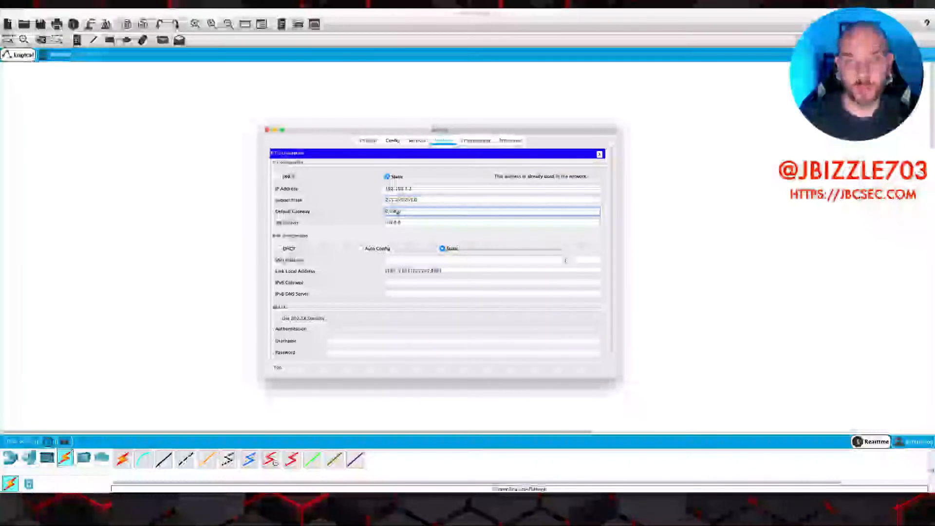
# Step: Clear the server's default gateway so that the field is left empty
pyautogui.write('192')
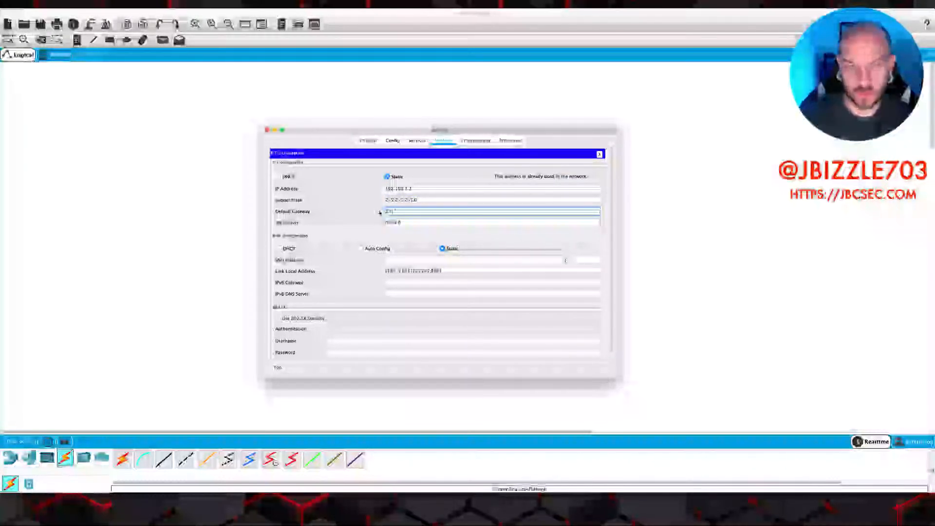
pyautogui.press('BackSpace')
pyautogui.press('BackSpace')
pyautogui.press('BackSpace')
pyautogui.press('Tab')
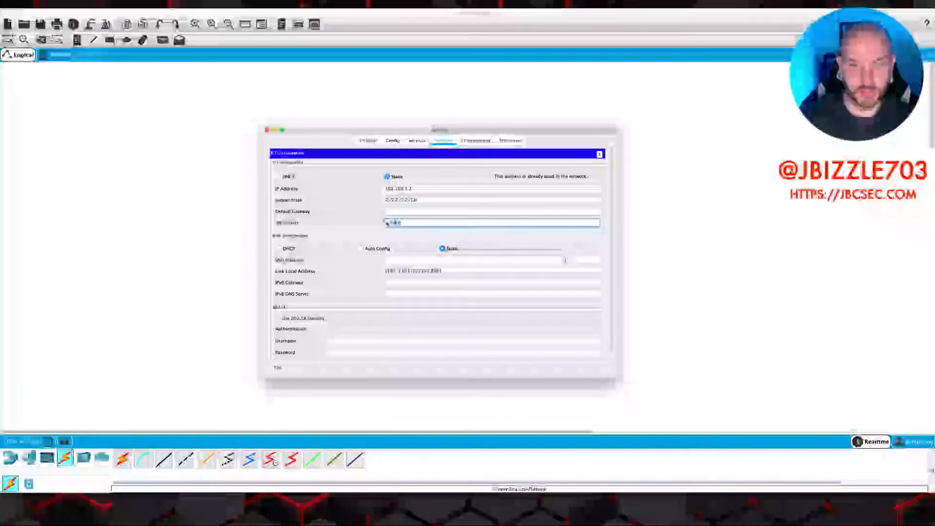
# Step: Set the server's DNS server to 192.168.1.1
pyautogui.write('8')
pyautogui.write('92')
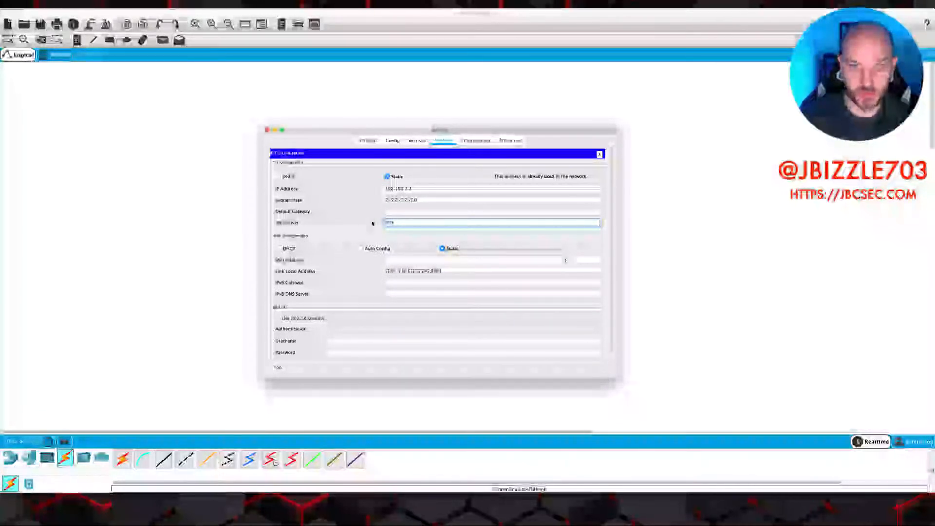
pyautogui.write('.16')
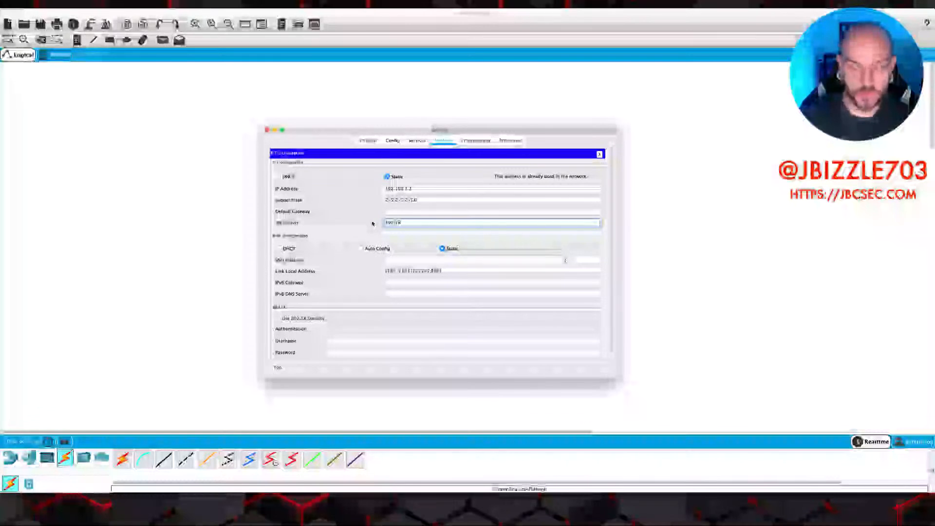
pyautogui.write('8')
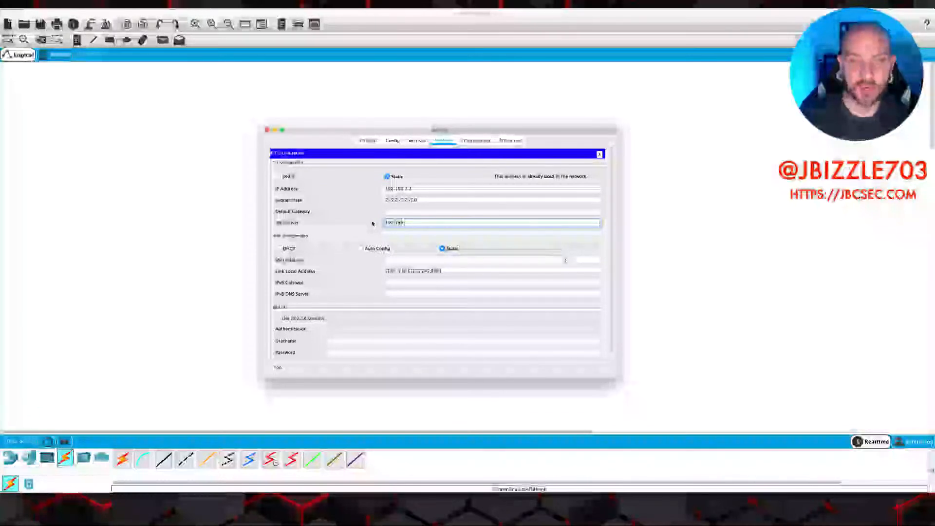
pyautogui.write('.1')
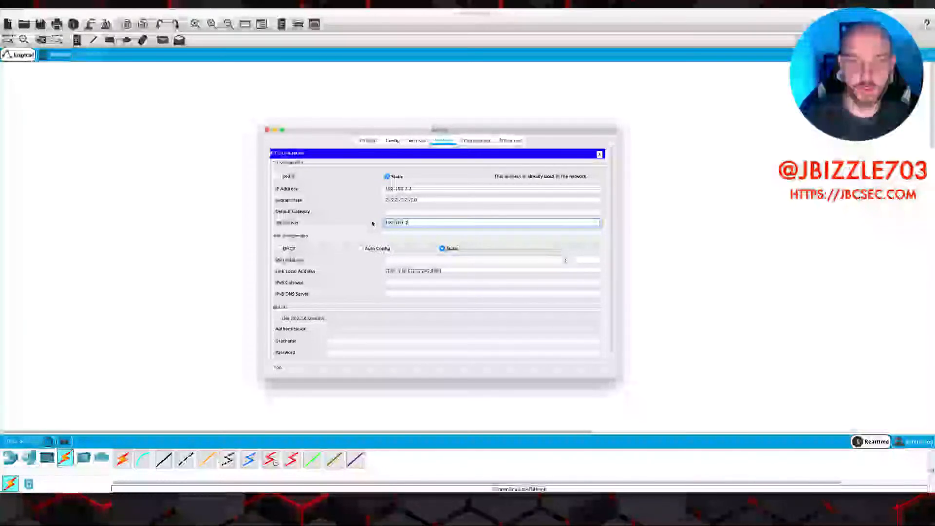
pyautogui.write('.1')
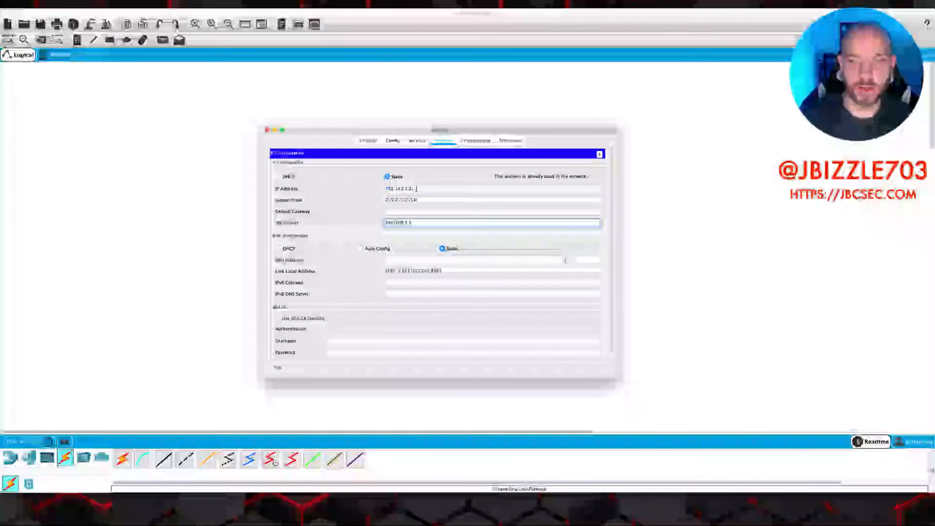
# Step: Change the server's IPv4 address to 192.168.1.1, and close the IP Configuration and the server's device window
pyautogui.click(417, 189)
pyautogui.press('BackSpace')
pyautogui.write('1')
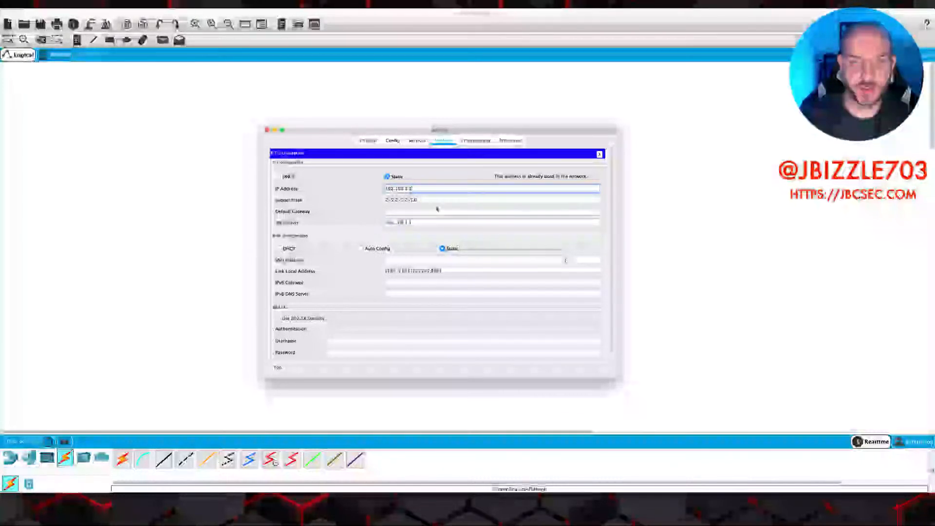
pyautogui.click(599, 154)
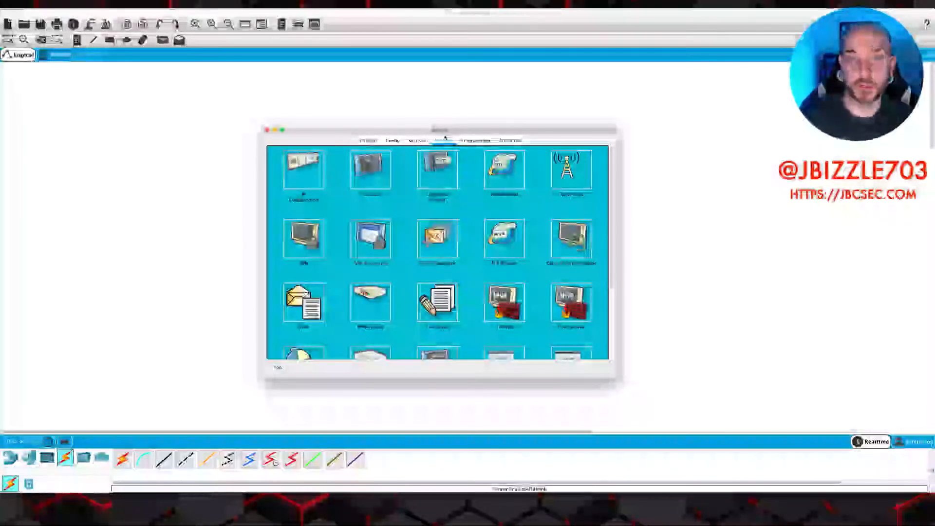
pyautogui.click(267, 130)
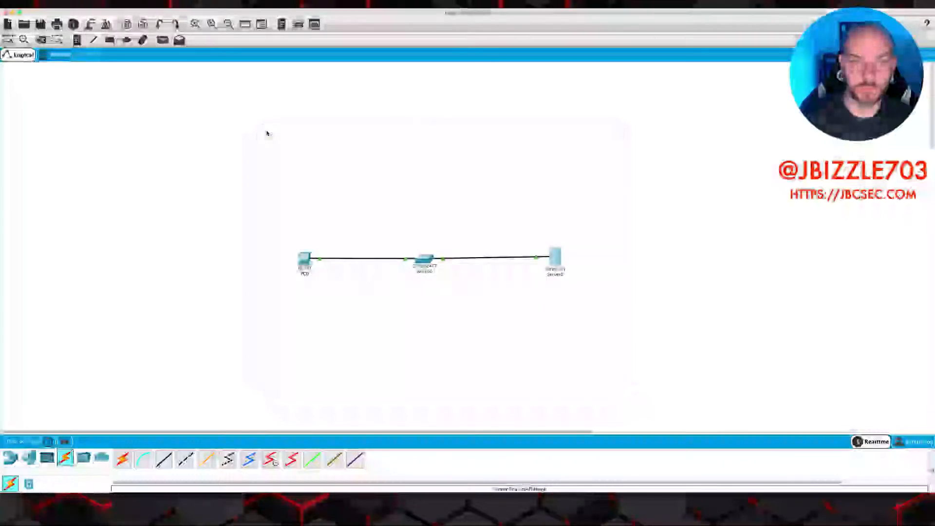
# Step: Open the PC's device window, enlarge and reposition it, and start the desktop Command Prompt
pyautogui.click(555, 256)
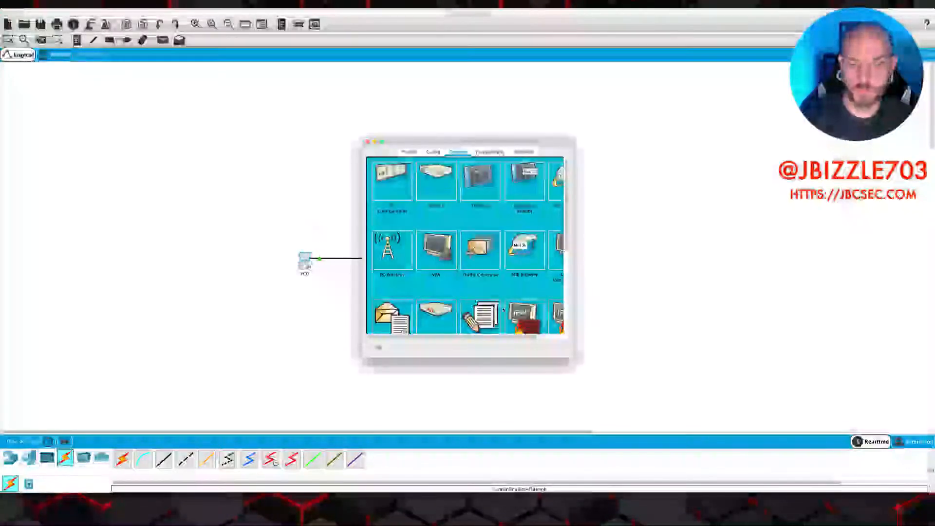
pyautogui.moveTo(574, 357); pyautogui.dragTo(779, 378)
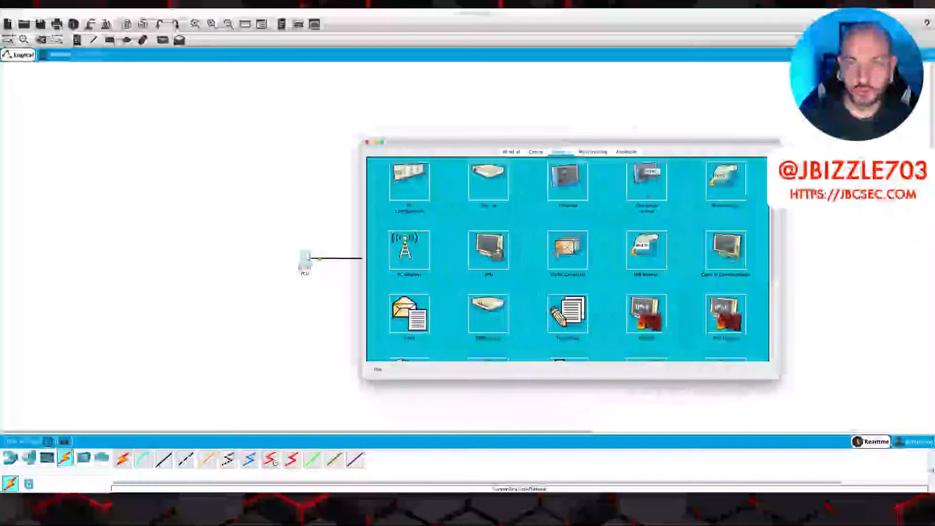
pyautogui.moveTo(487, 146); pyautogui.dragTo(436, 135)
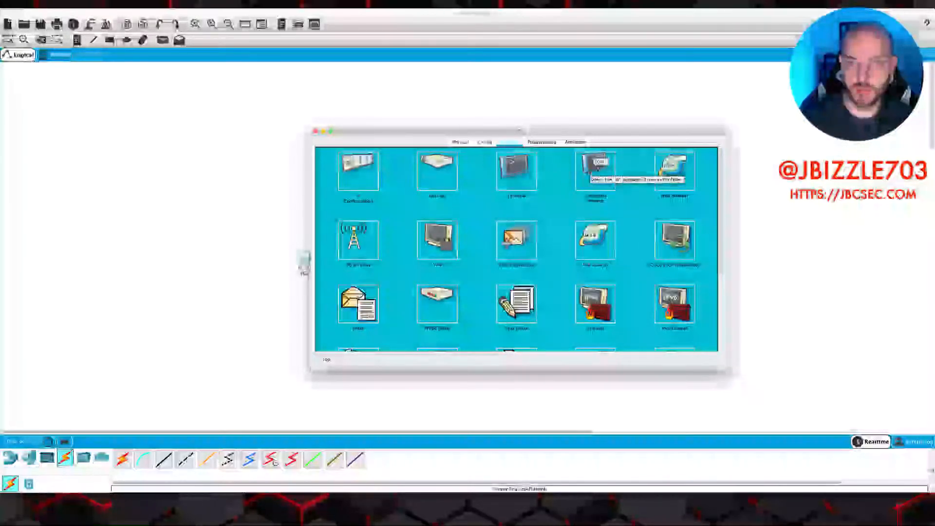
pyautogui.click(594, 171)
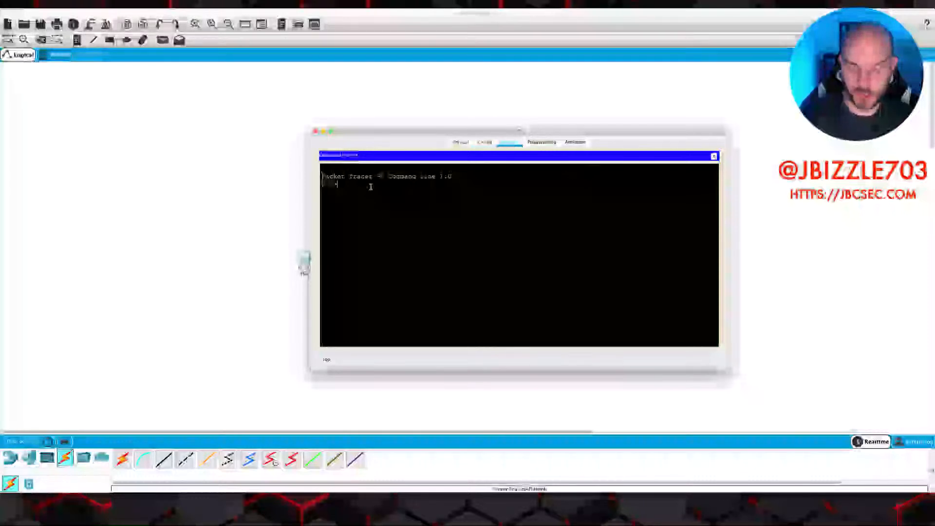
# Step: Ping the PC's own address 192.168.1.2 from the command prompt and interrupt the ping
pyautogui.write('ipconfig')
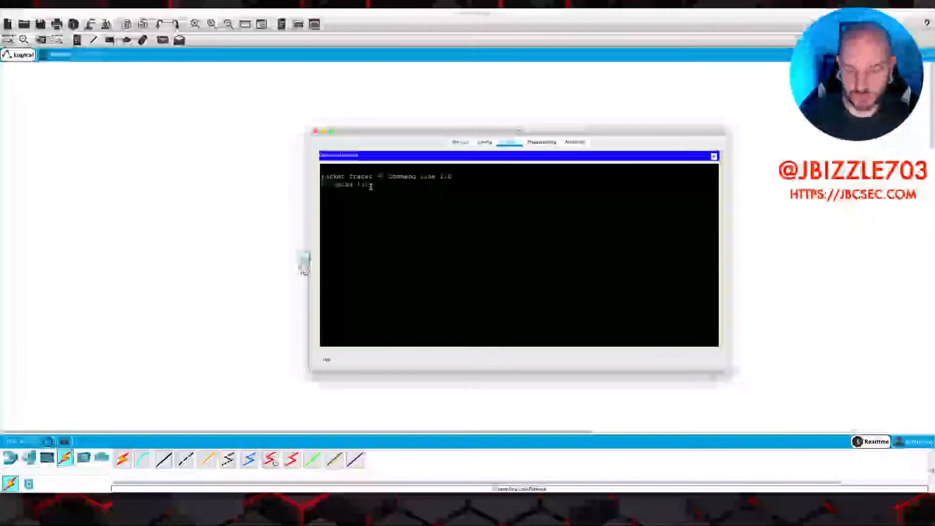
pyautogui.write('168.1.1')
pyautogui.press('Return')
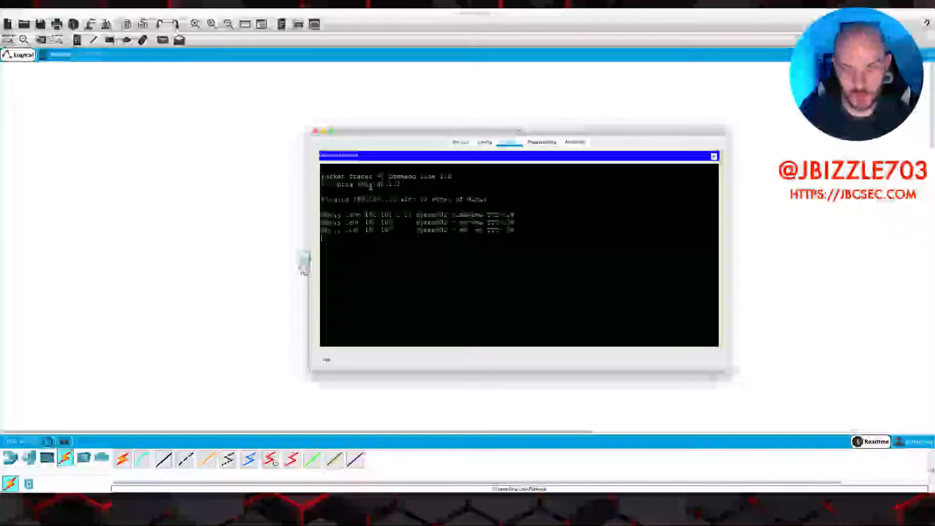
pyautogui.hotkey('ctrl', 'c')
# Step: Ping the server at 192.168.1.1 from the PC's command prompt and close the device window
pyautogui.press('Up')
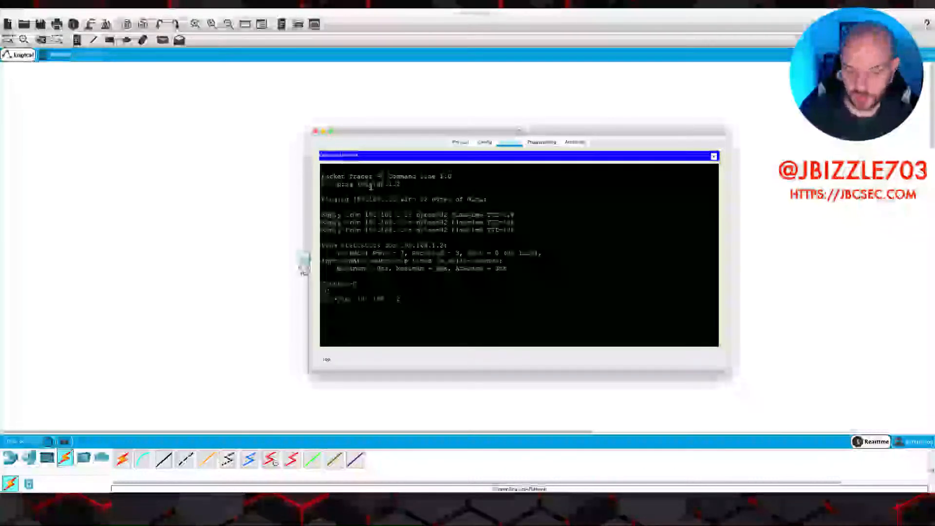
pyautogui.press('BackSpace')
pyautogui.write('1')
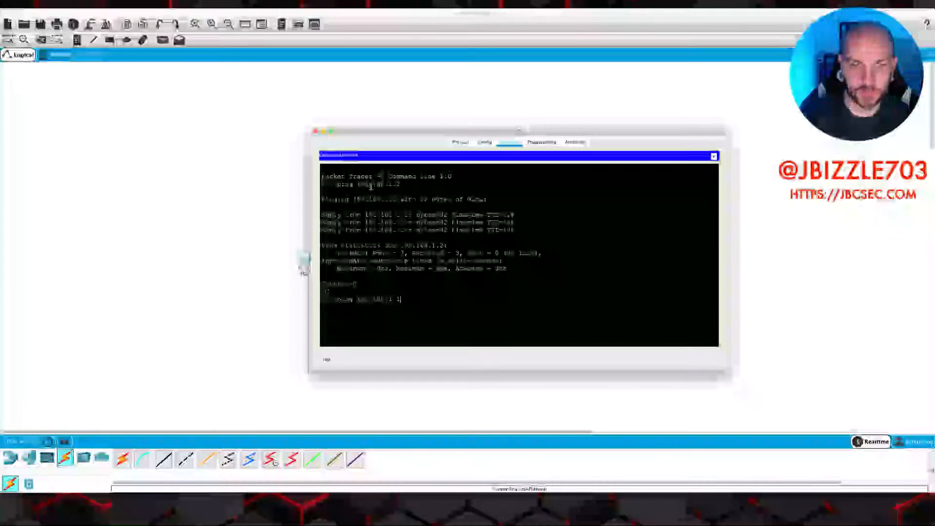
pyautogui.press('Return')
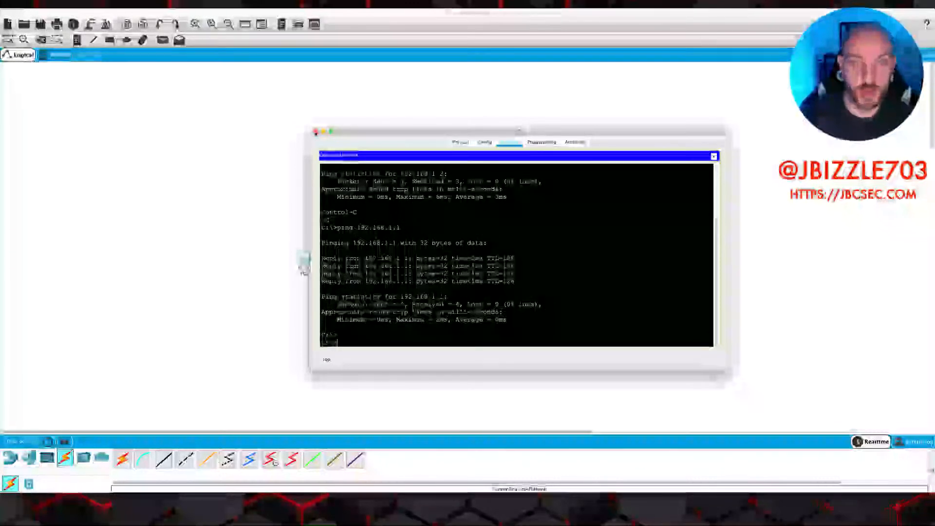
pyautogui.click(316, 132)
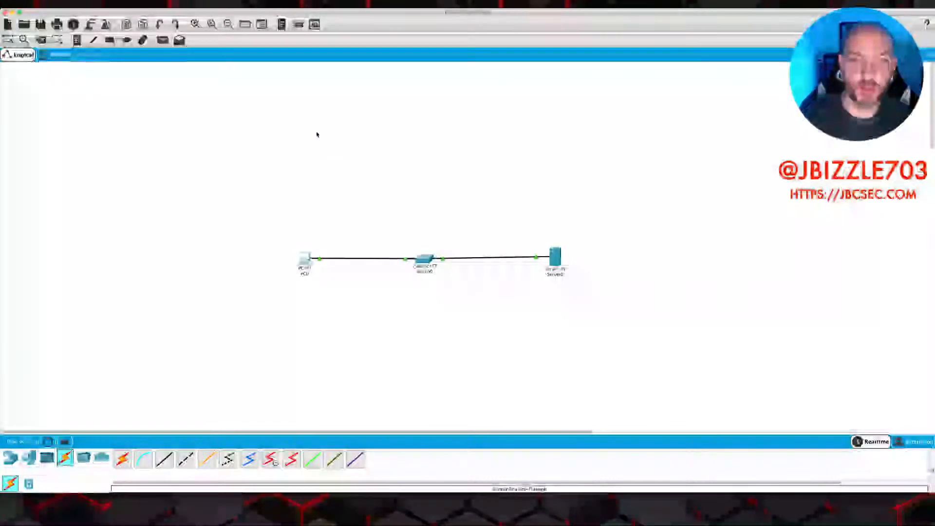
# Step: Reopen the PC's device window, enlarge and reposition it, and start the desktop Web Browser
pyautogui.click(303, 263)
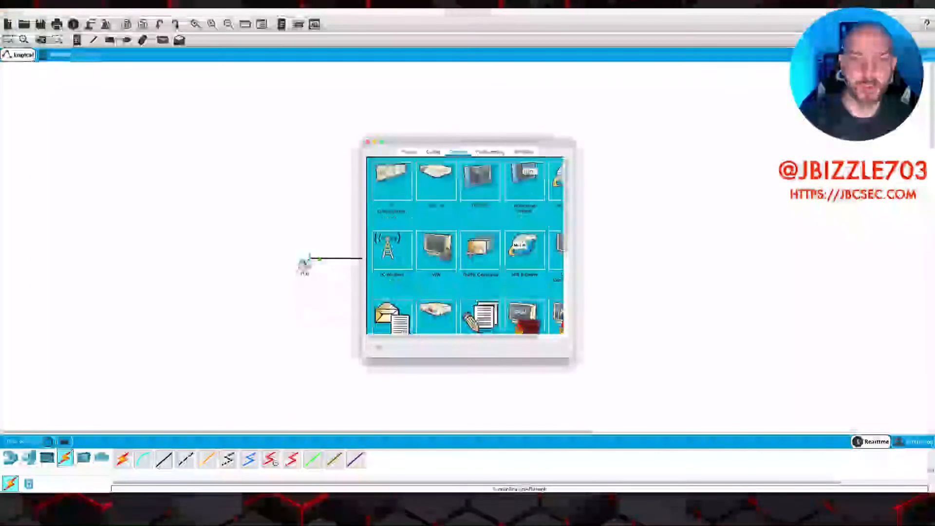
pyautogui.moveTo(570, 359); pyautogui.dragTo(730, 391)
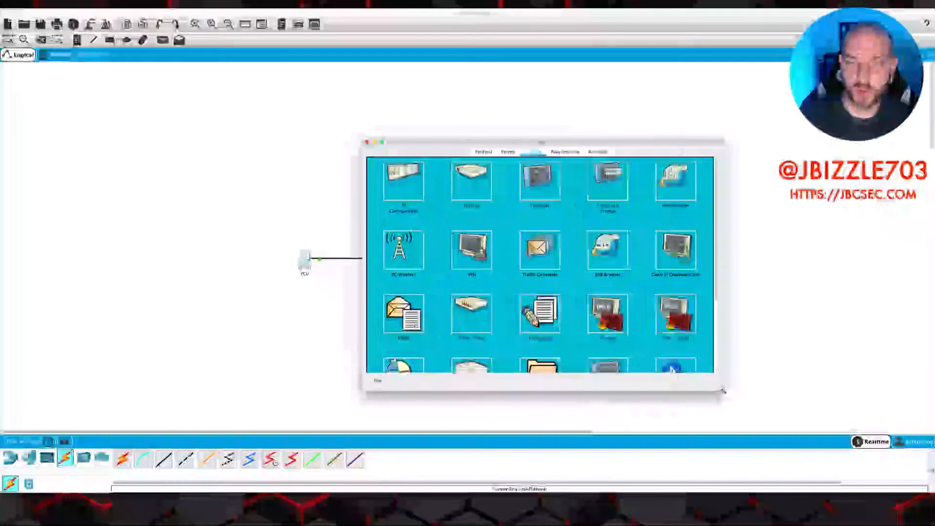
pyautogui.moveTo(611, 146); pyautogui.dragTo(534, 132)
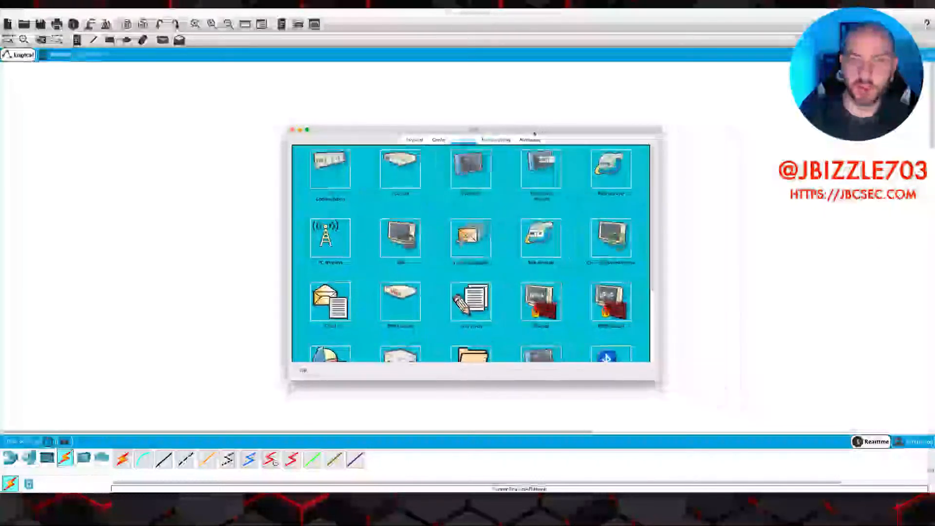
pyautogui.click(611, 168)
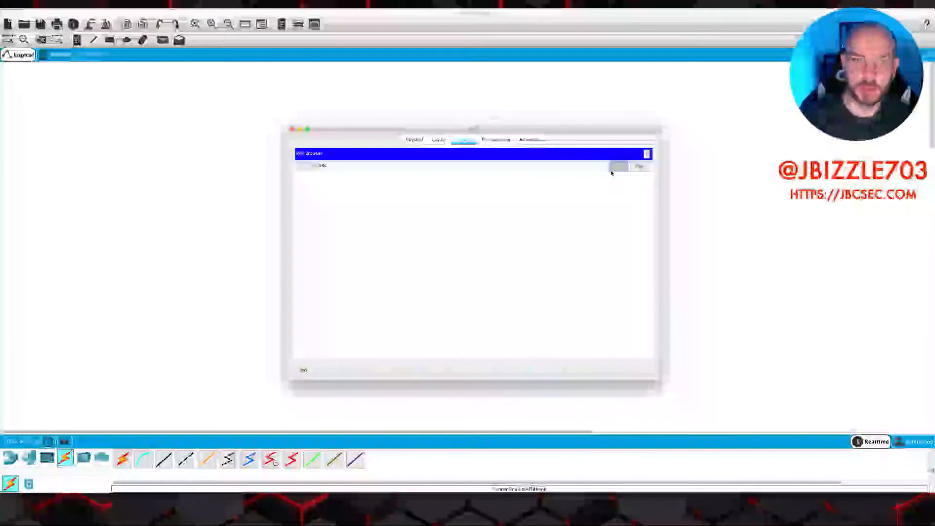
pyautogui.click(345, 166)
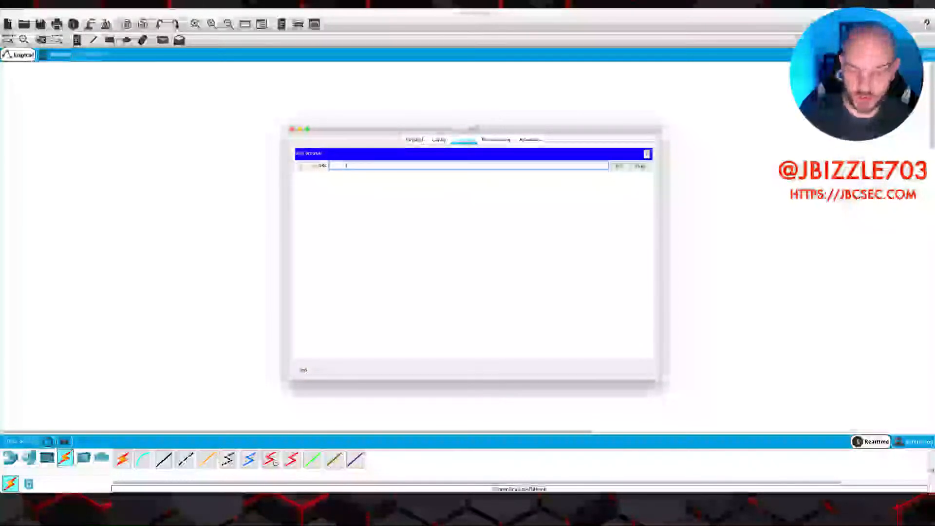
pyautogui.write('http')
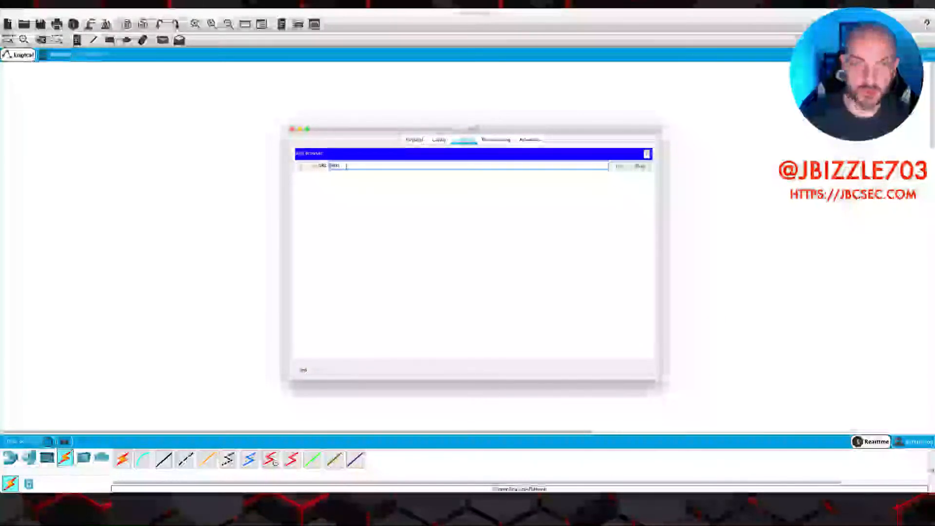
pyautogui.write('://www.jb')
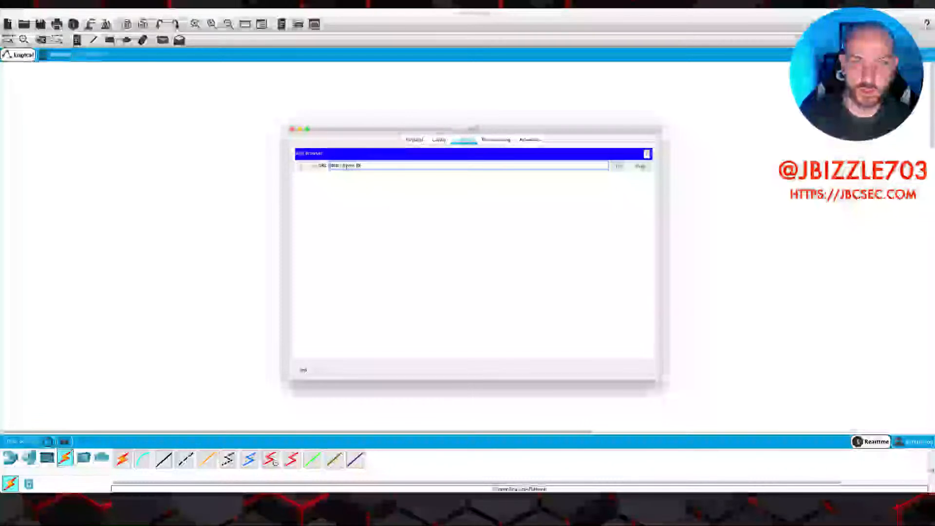
pyautogui.write('csec.com')
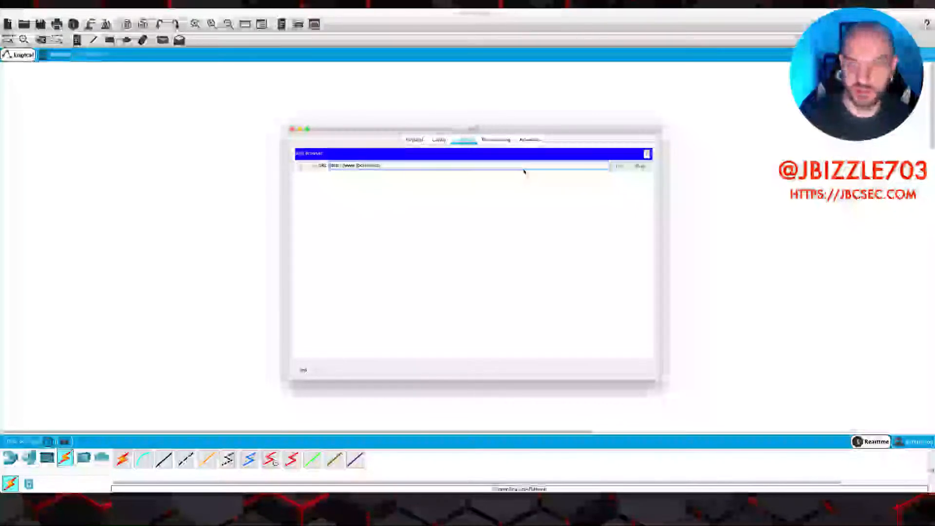
pyautogui.click(618, 166)
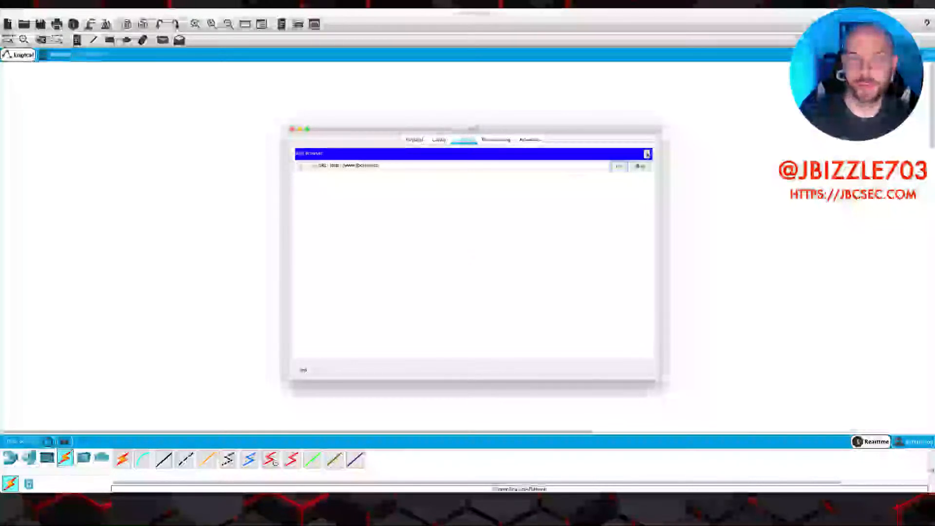
pyautogui.click(647, 154)
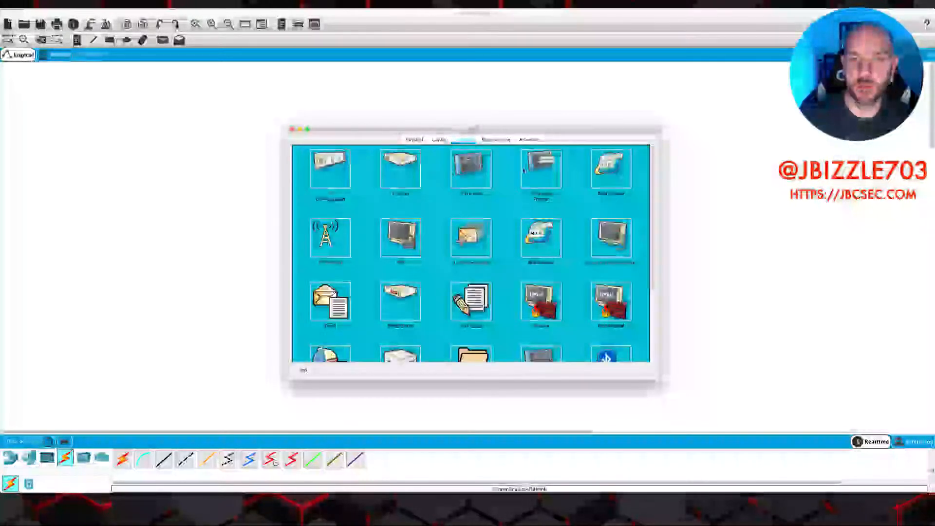
pyautogui.click(541, 168)
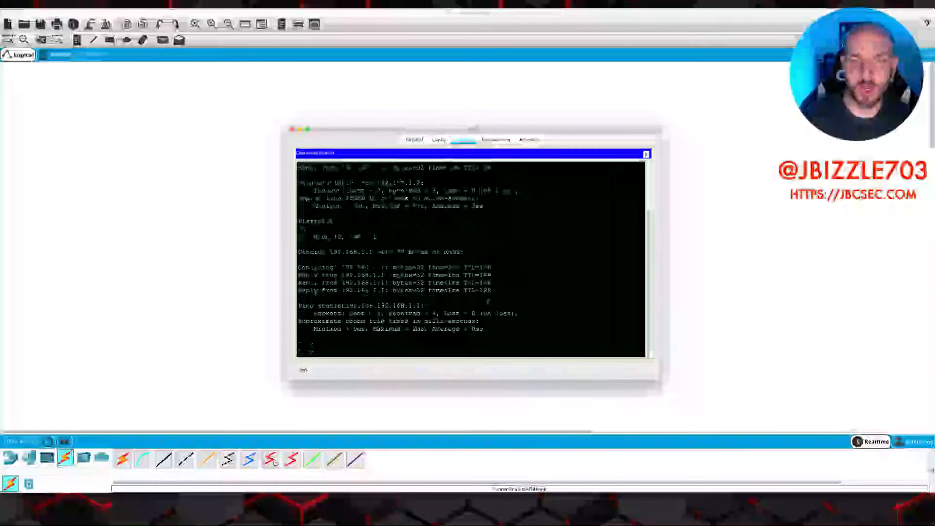
pyautogui.write('pi')
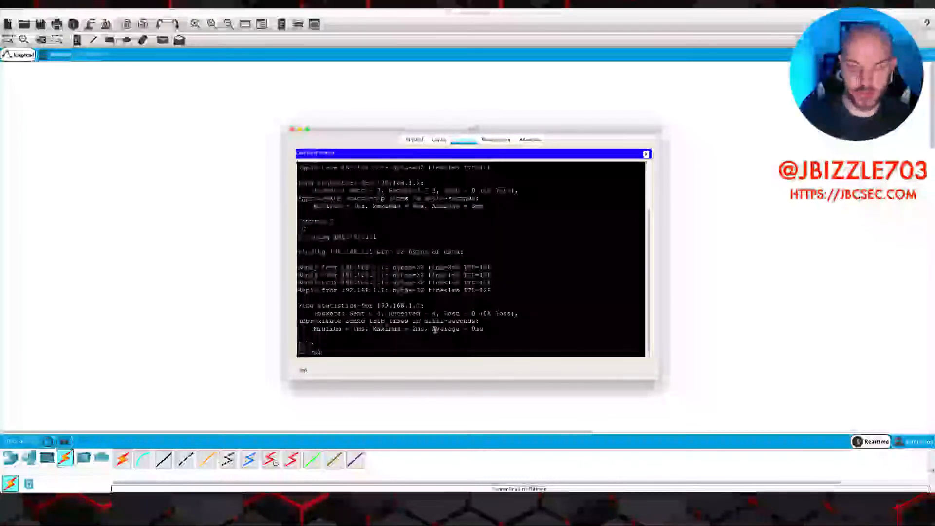
pyautogui.write('ng www')
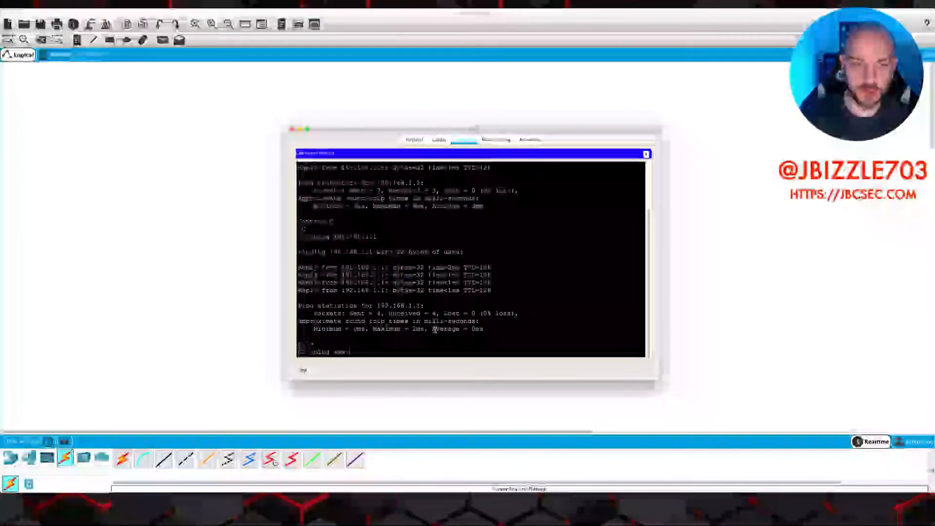
pyautogui.write('.jbcsec.com')
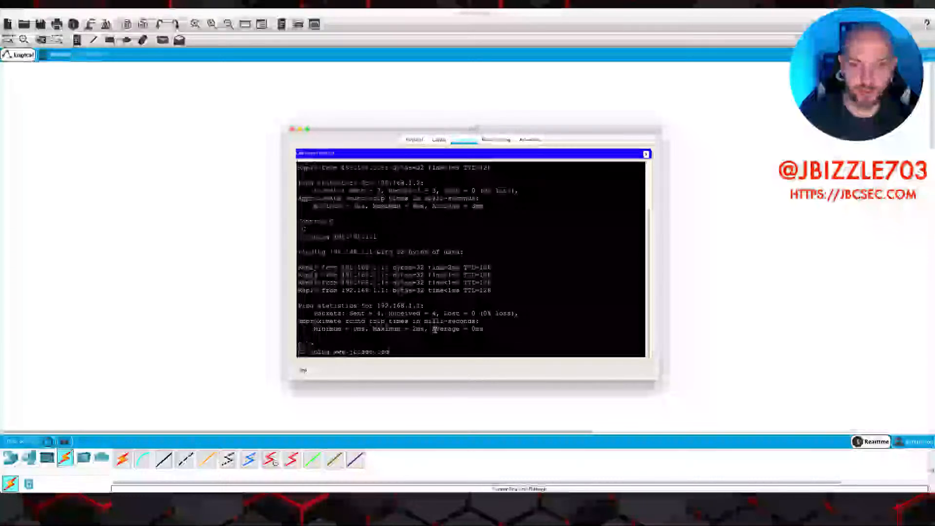
pyautogui.press('Return')
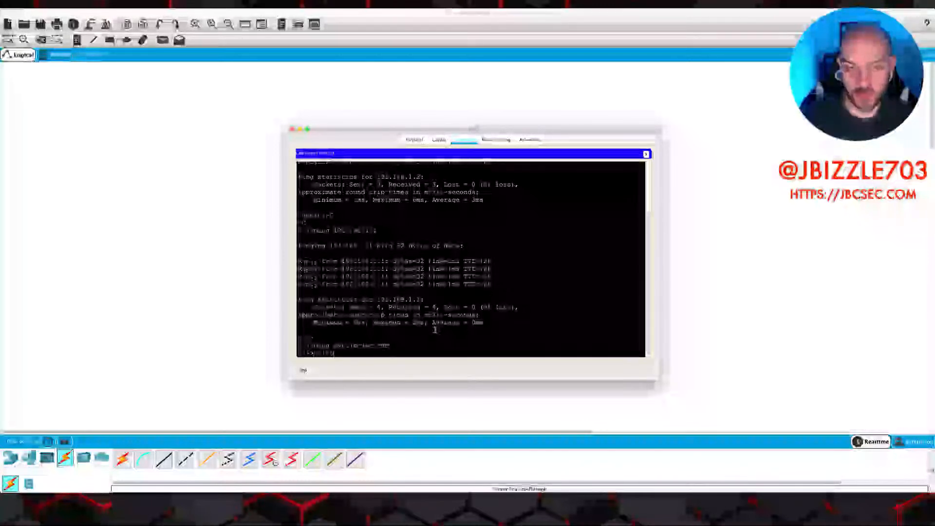
pyautogui.write('kup www.jbc')
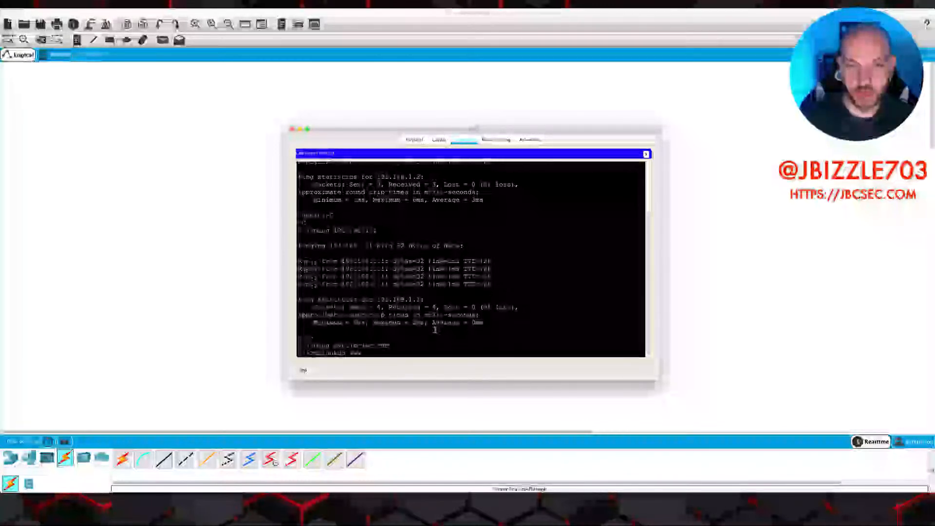
pyautogui.write('sec.com')
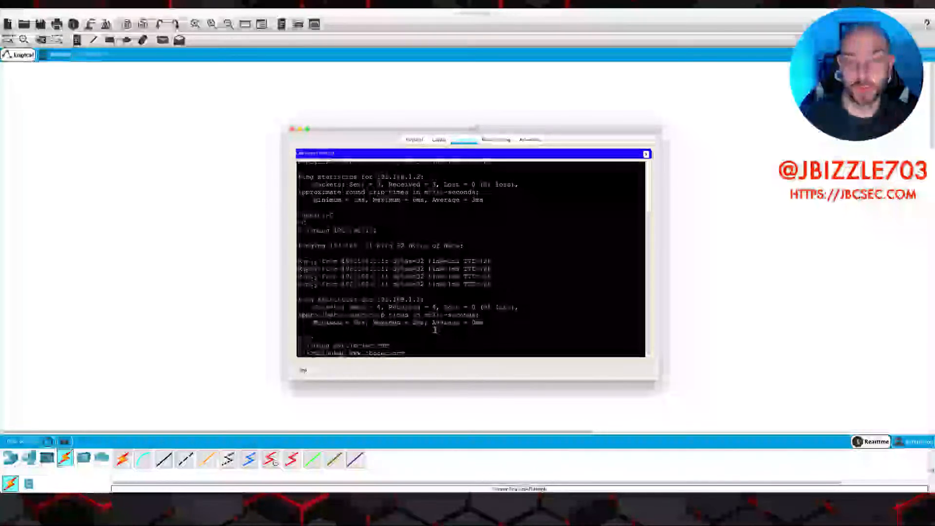
pyautogui.press('Return')
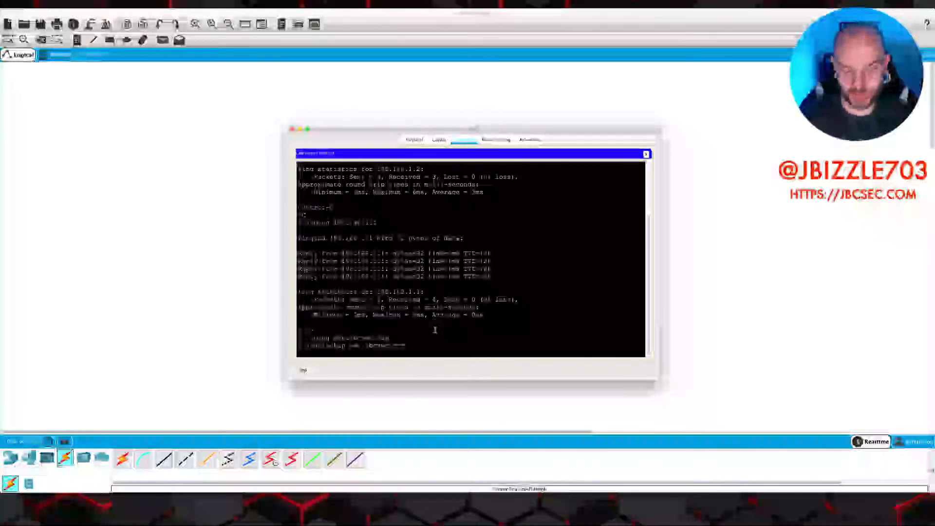
pyautogui.press('Return')
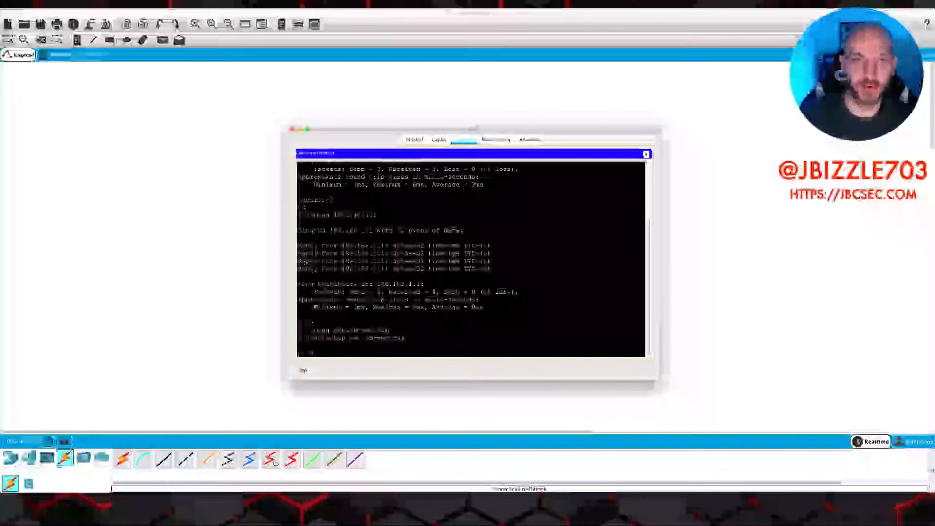
pyautogui.click(291, 129)
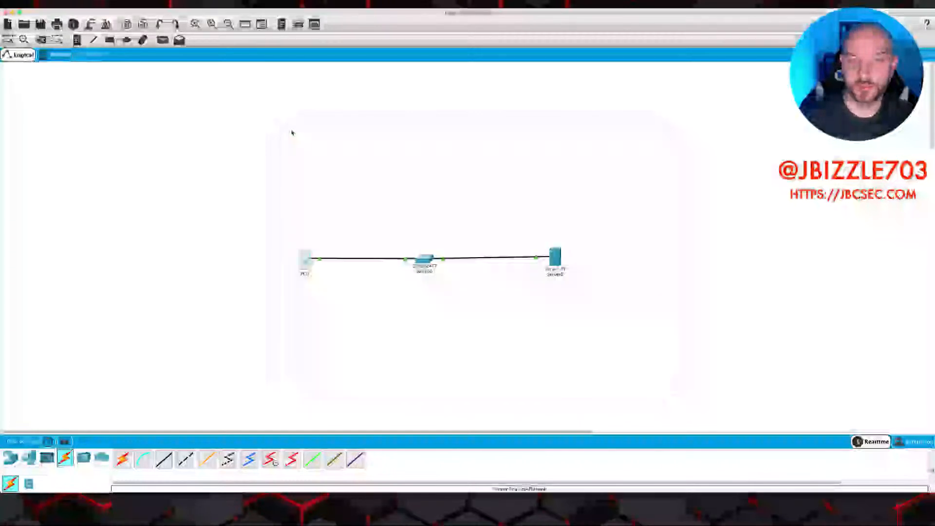
# Step: Open the server's device window, enlarge it and reposition it over the topology
pyautogui.click(555, 258)
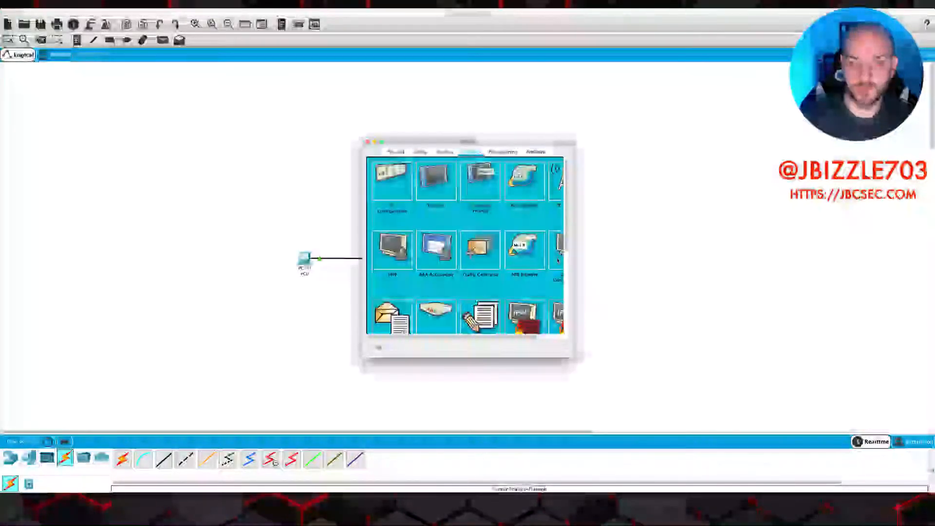
pyautogui.moveTo(573, 359); pyautogui.dragTo(752, 390)
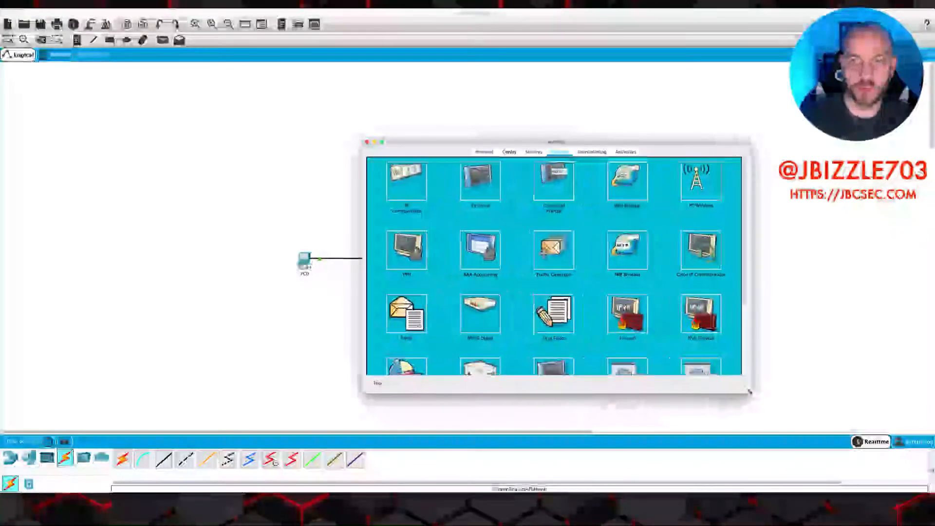
pyautogui.moveTo(422, 141); pyautogui.dragTo(344, 119)
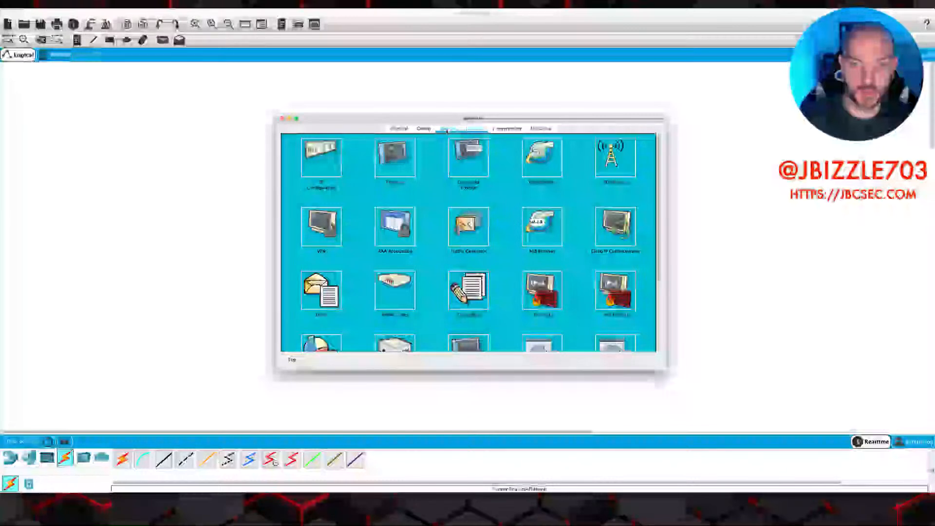
# Step: Turn on the DNS service in the server's services configuration
pyautogui.click(447, 129)
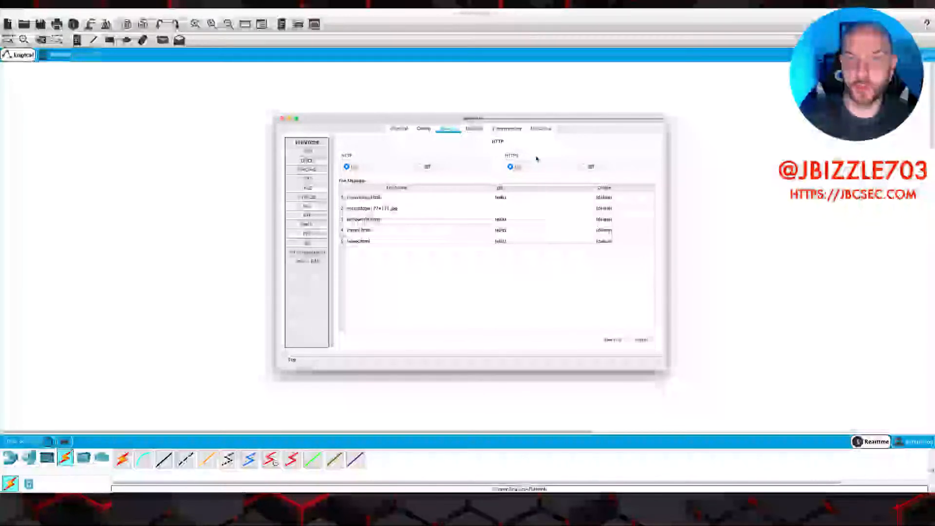
pyautogui.click(308, 188)
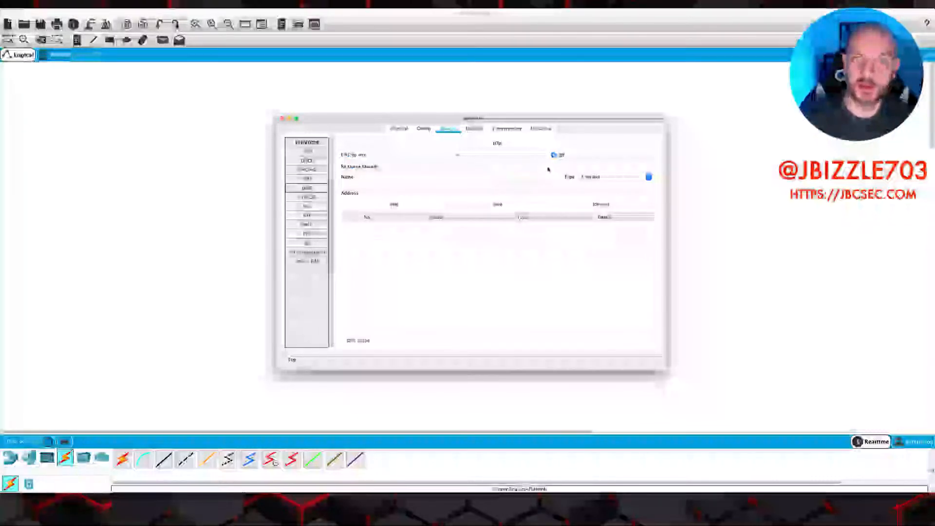
pyautogui.click(449, 155)
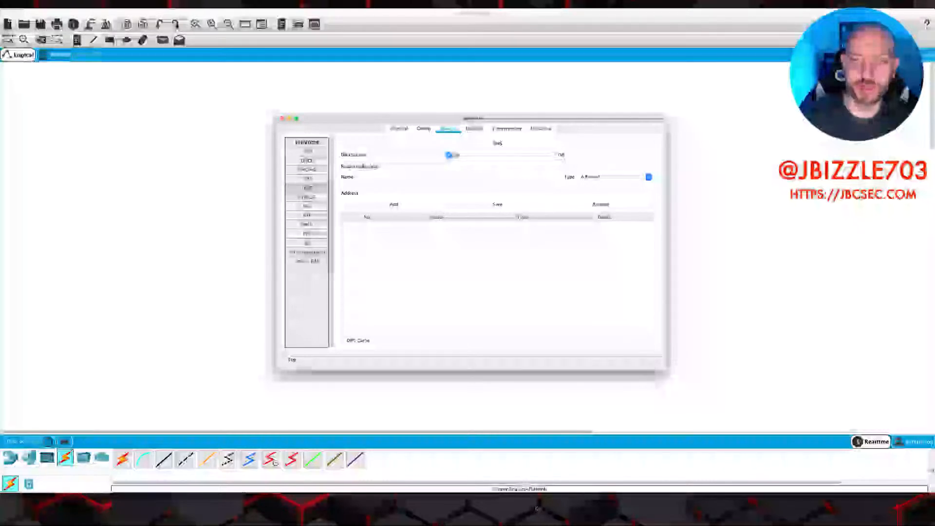
pyautogui.click(536, 509)
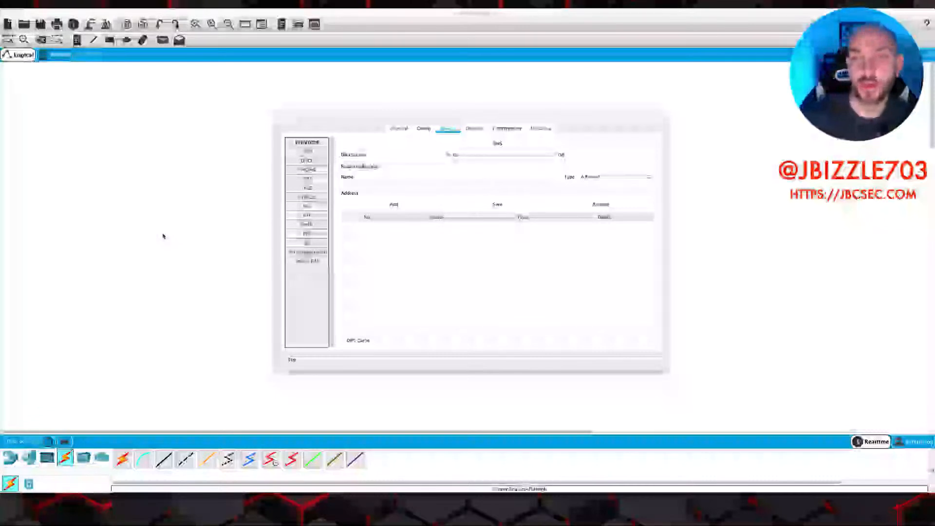
# Step: Examine the available DNS resource record types, bringing up the fields for CNAME and SOA records
pyautogui.click(632, 178)
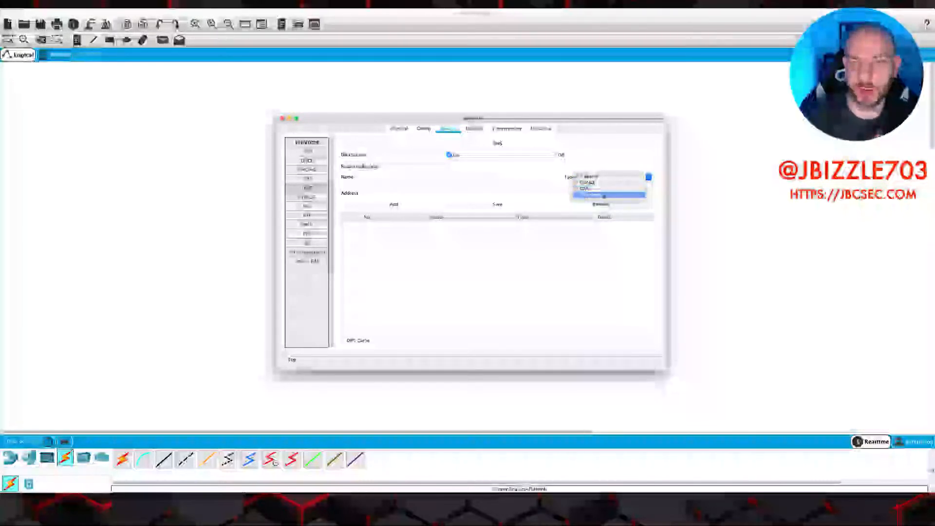
pyautogui.click(557, 273)
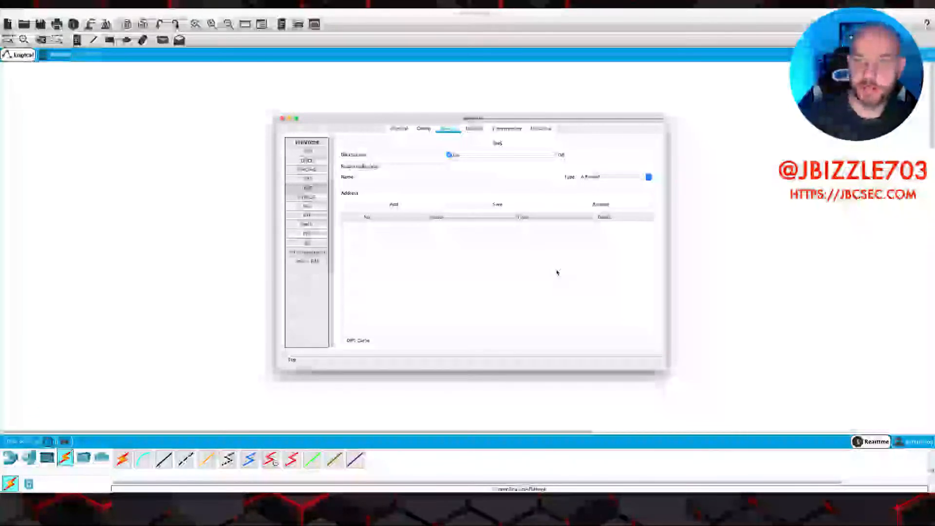
pyautogui.click(623, 178)
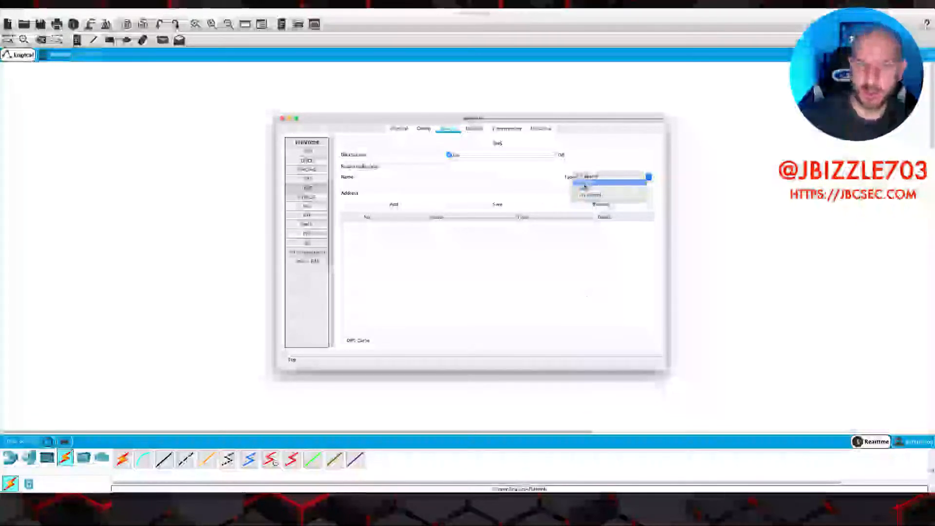
pyautogui.click(585, 187)
pyautogui.click(611, 178)
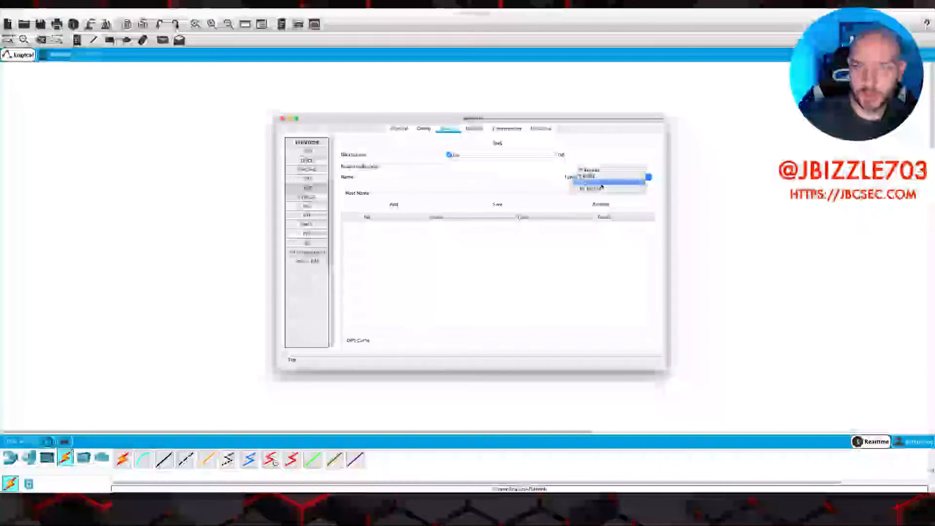
pyautogui.click(602, 185)
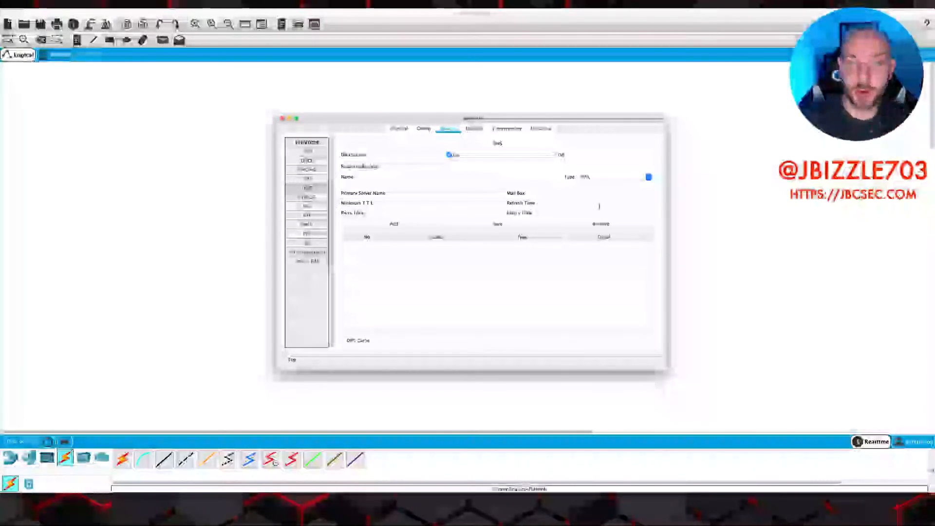
pyautogui.click(631, 182)
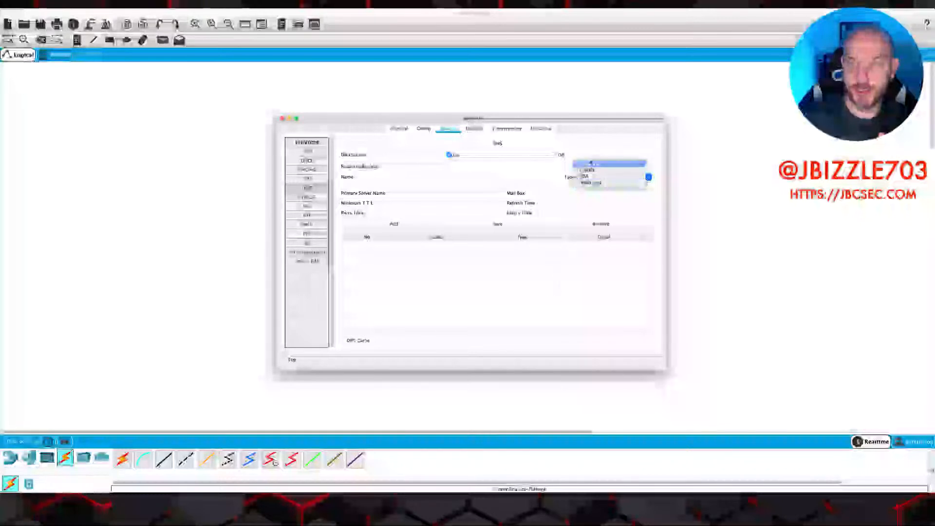
pyautogui.click(589, 165)
pyautogui.click(445, 177)
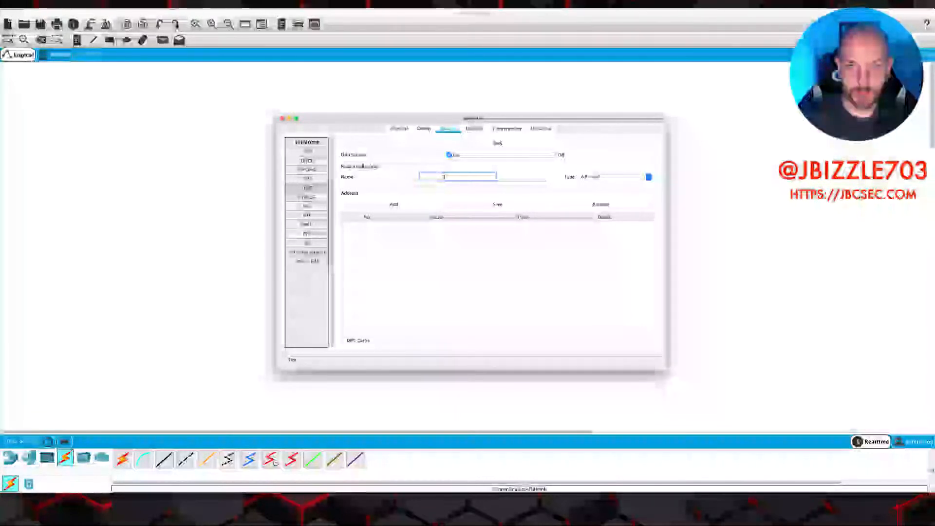
pyautogui.write('www.jbizzle.com')
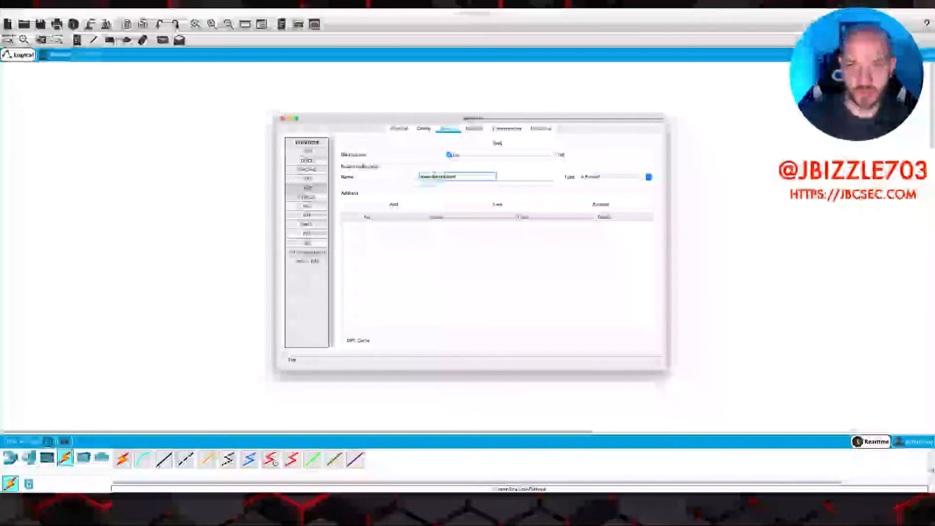
pyautogui.click(433, 194)
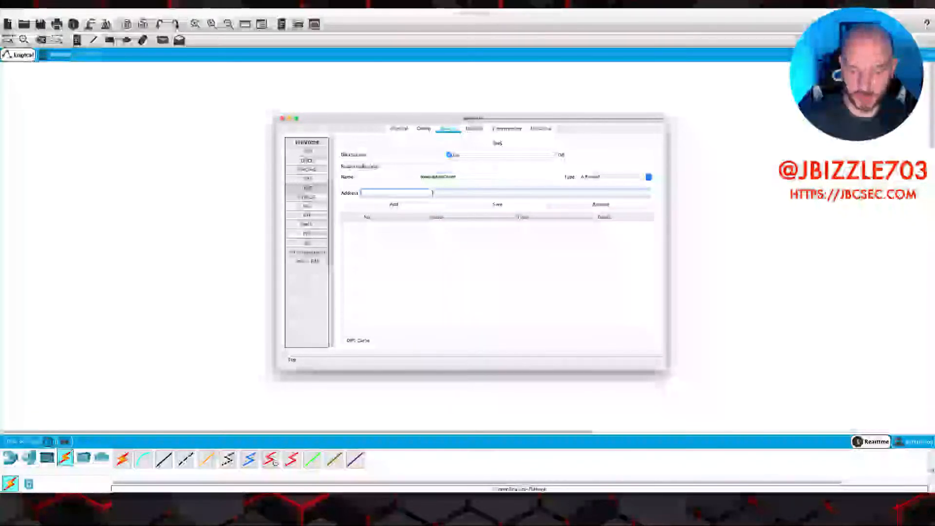
pyautogui.write('192.168.1.1')
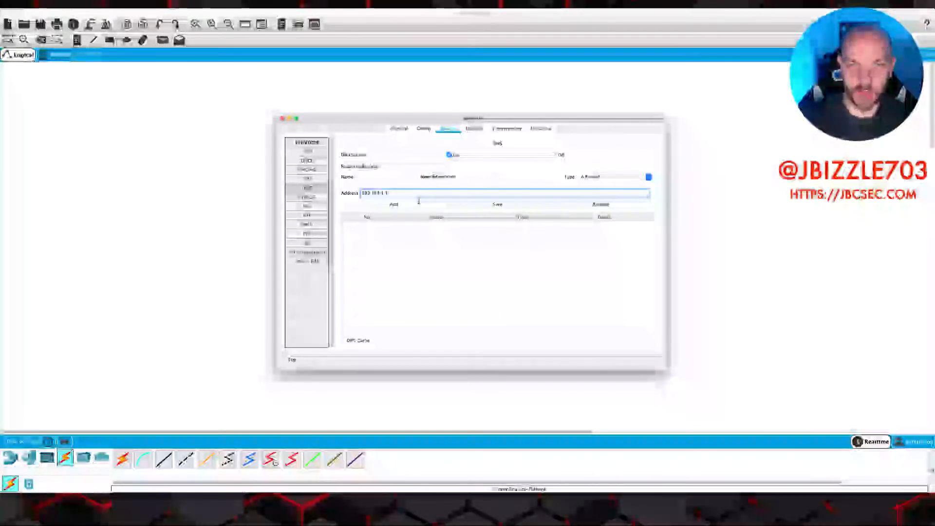
pyautogui.click(416, 204)
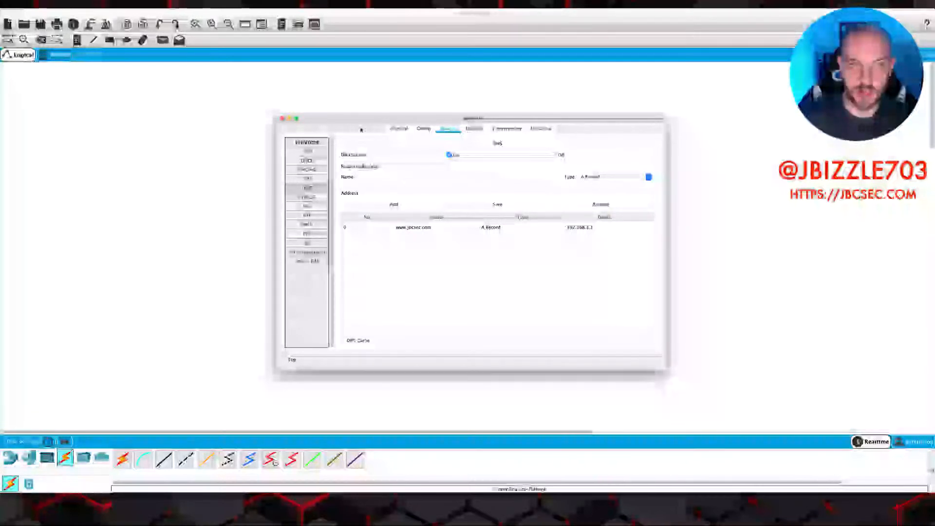
pyautogui.moveTo(338, 122); pyautogui.dragTo(508, 124)
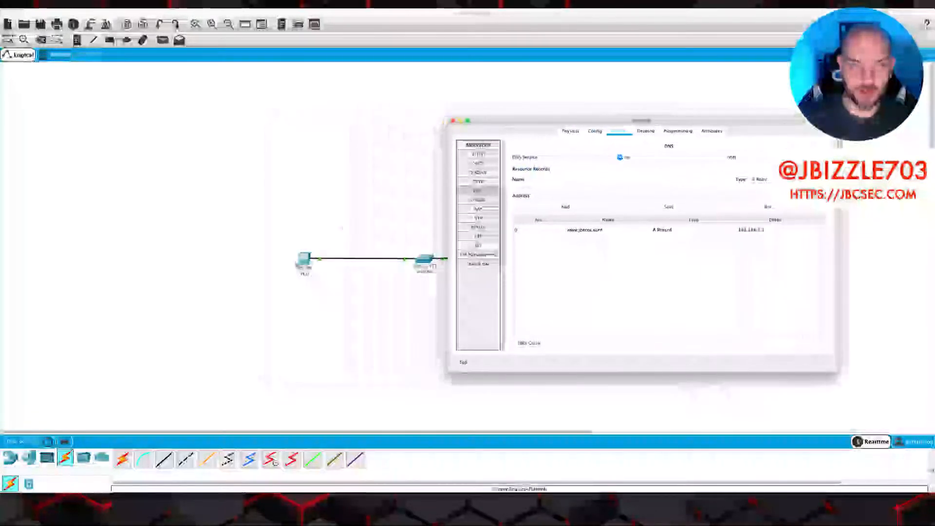
pyautogui.click(271, 292)
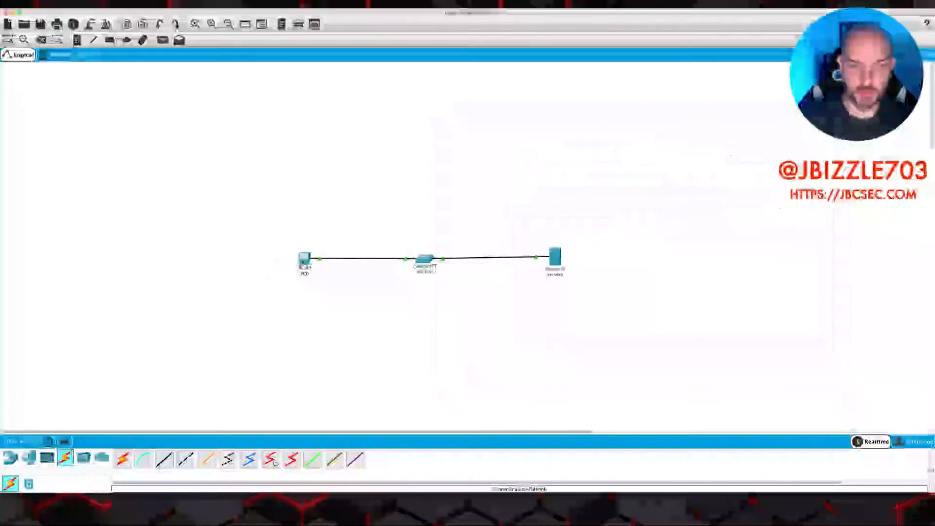
pyautogui.click(305, 260)
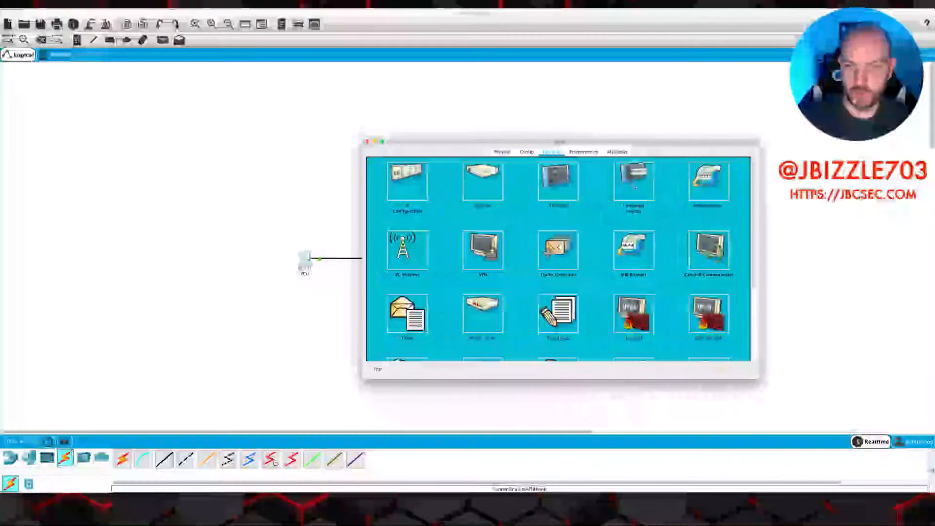
pyautogui.click(634, 250)
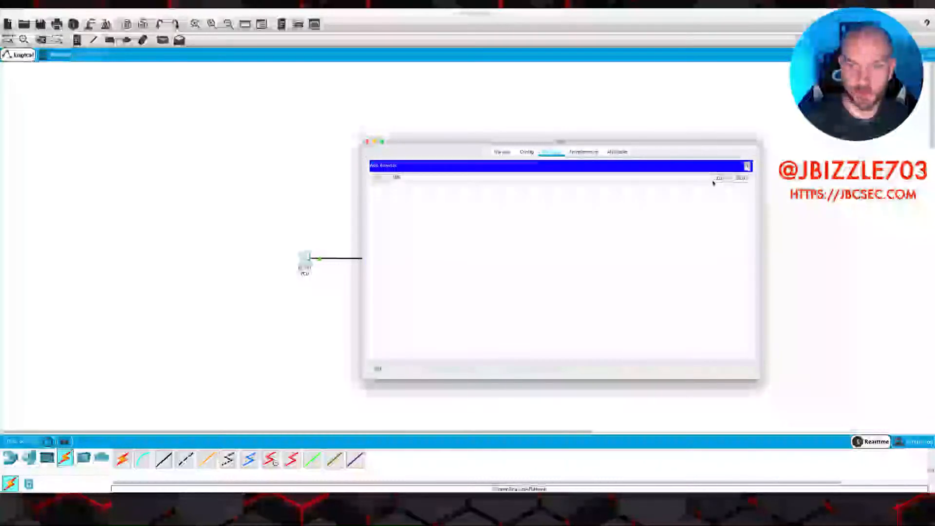
pyautogui.click(430, 177)
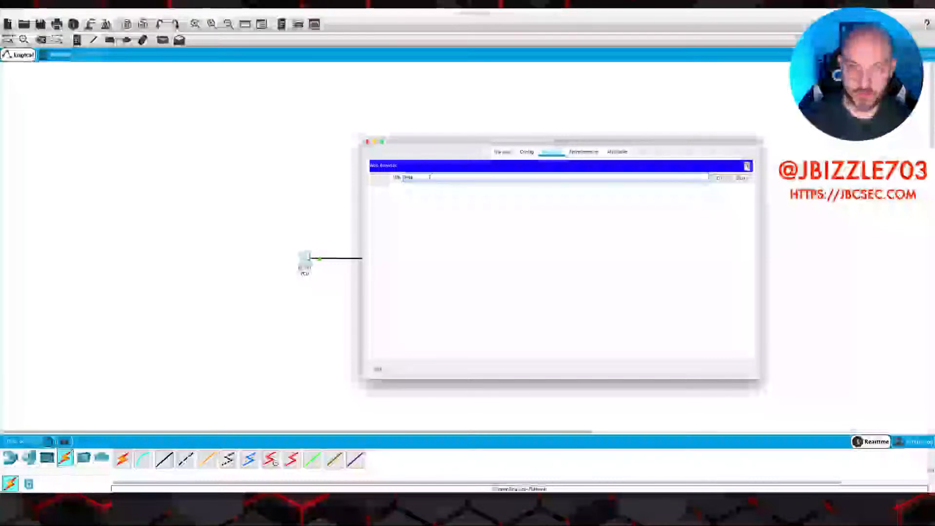
pyautogui.write('www.')
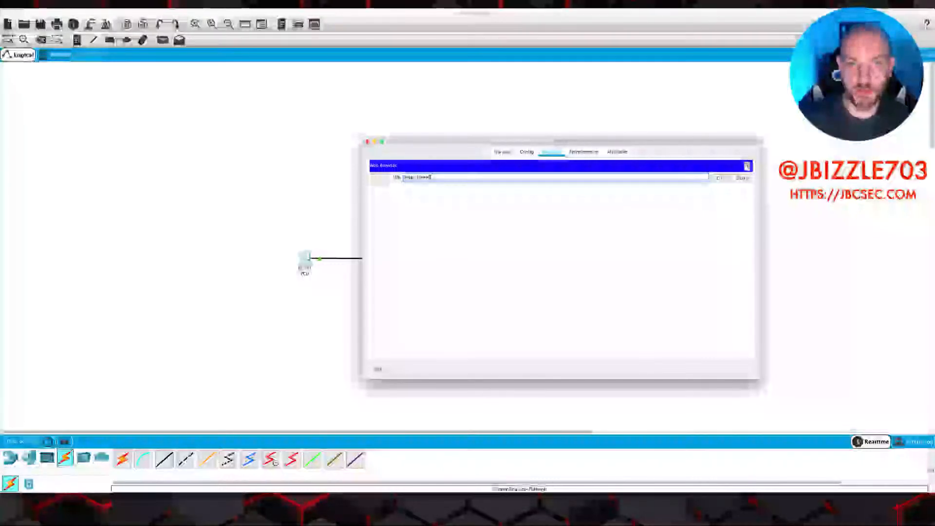
pyautogui.write('jbcsec.com')
pyautogui.press('Return')
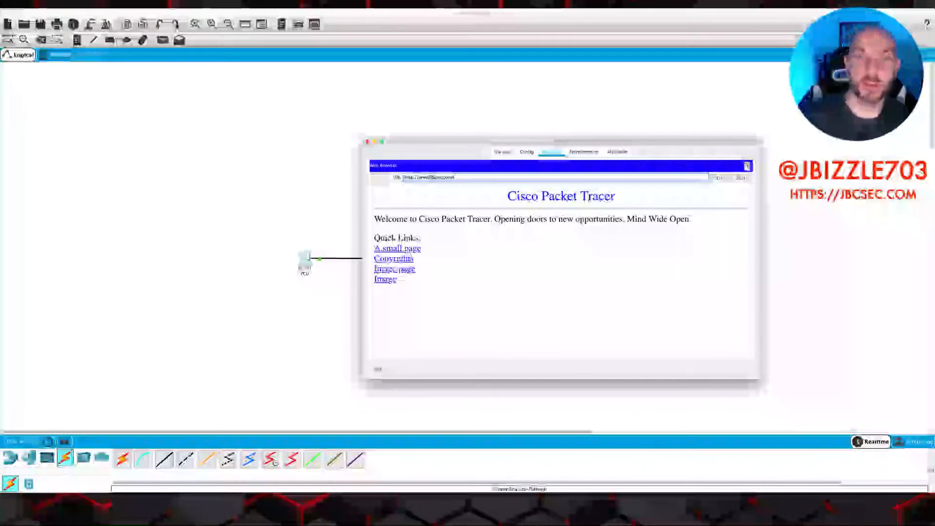
pyautogui.moveTo(427, 147); pyautogui.dragTo(371, 143)
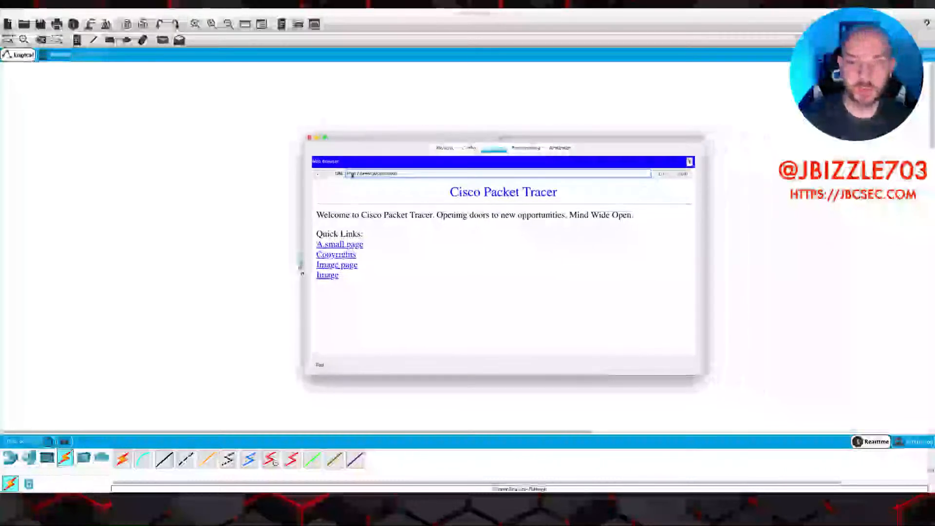
pyautogui.click(690, 162)
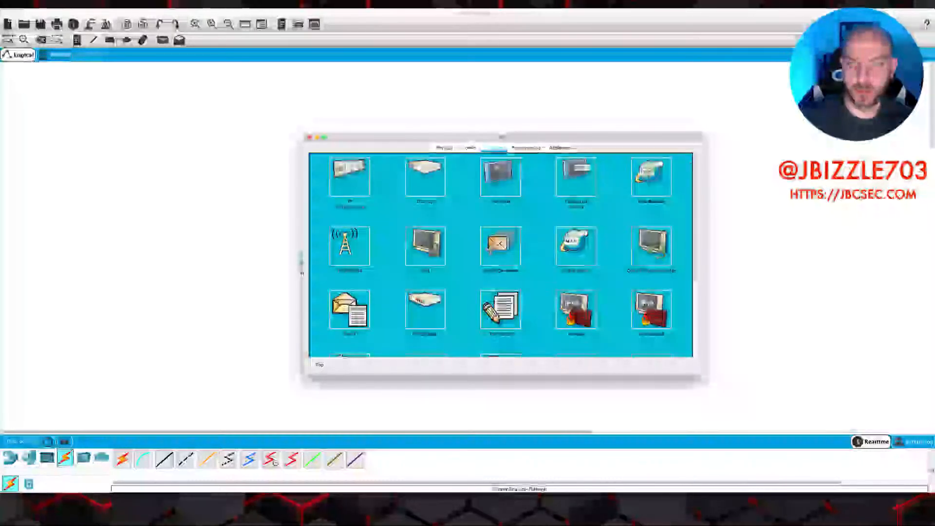
pyautogui.click(653, 180)
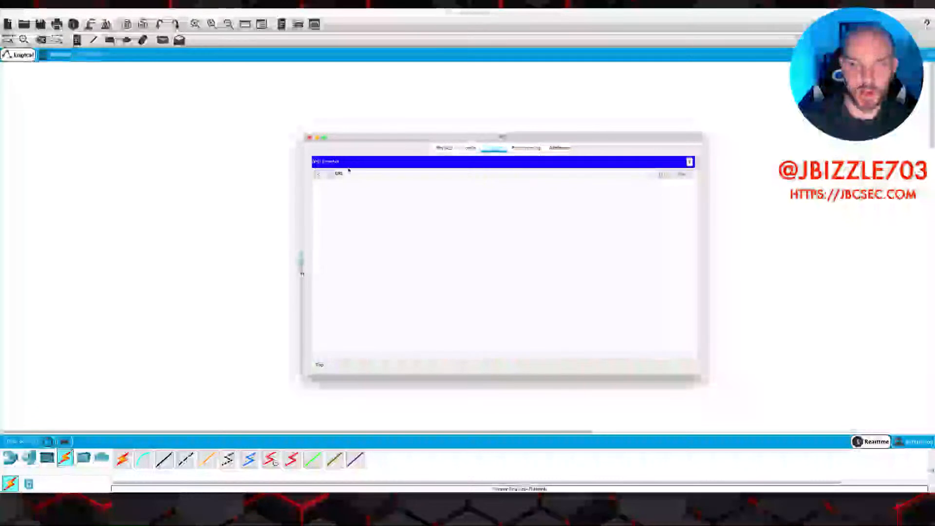
pyautogui.write('http')
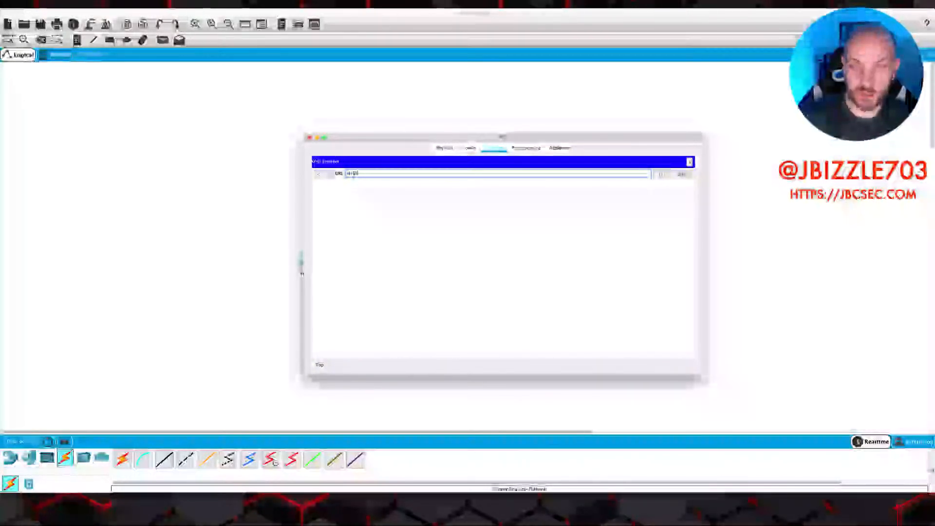
pyautogui.write('://')
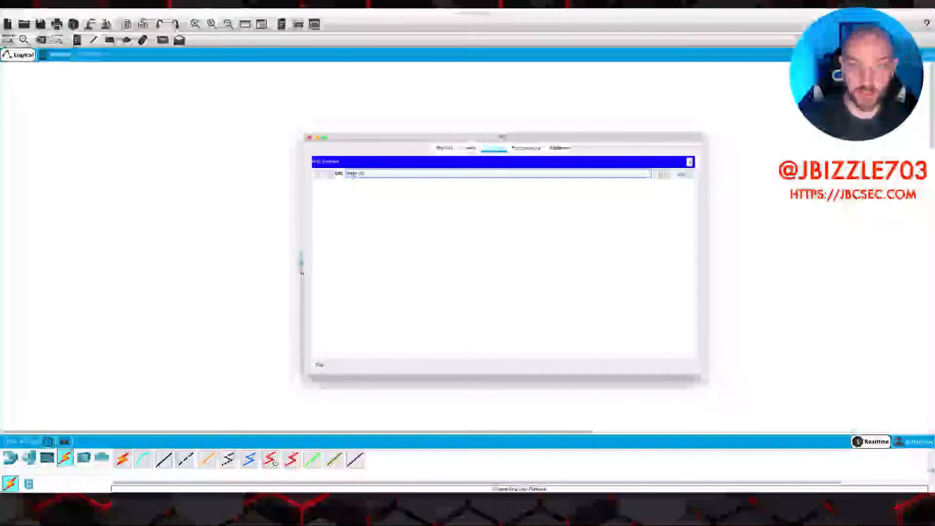
pyautogui.write('www.jbcsec.c')
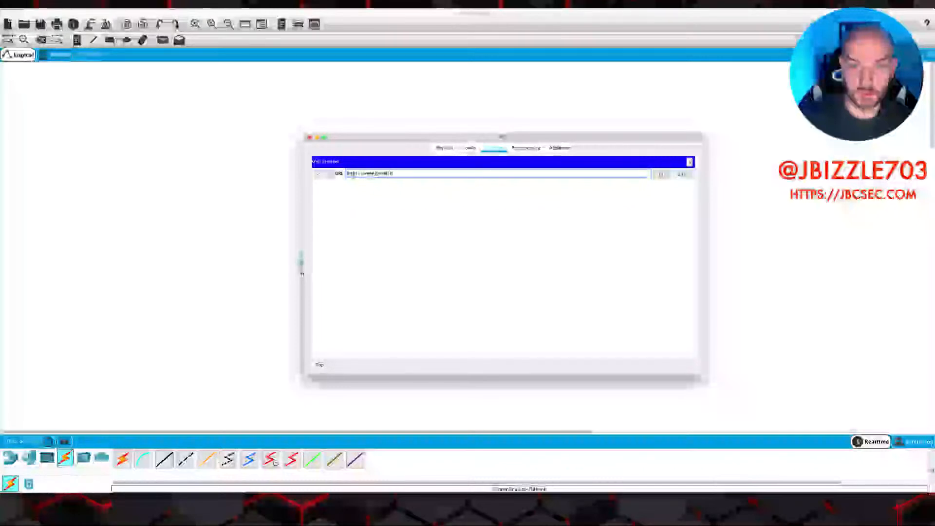
pyautogui.write('om')
pyautogui.press('Return')
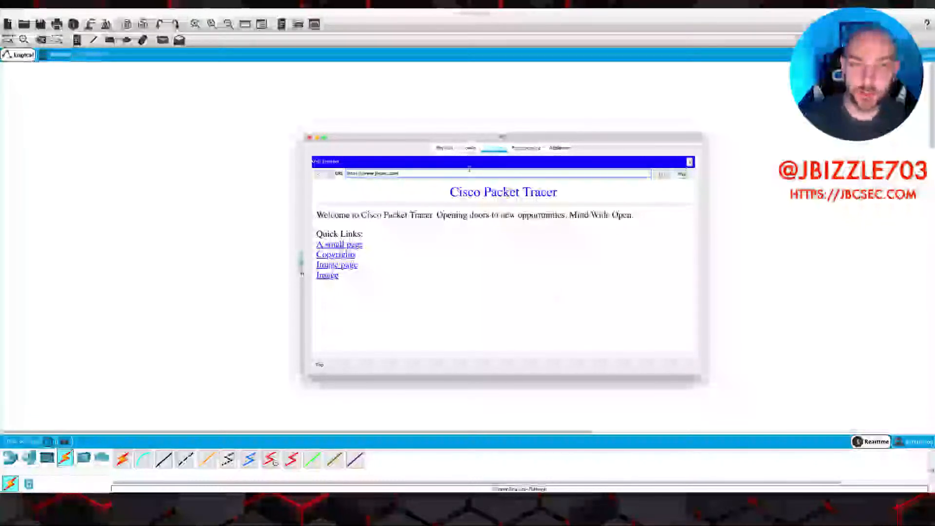
pyautogui.click(536, 149)
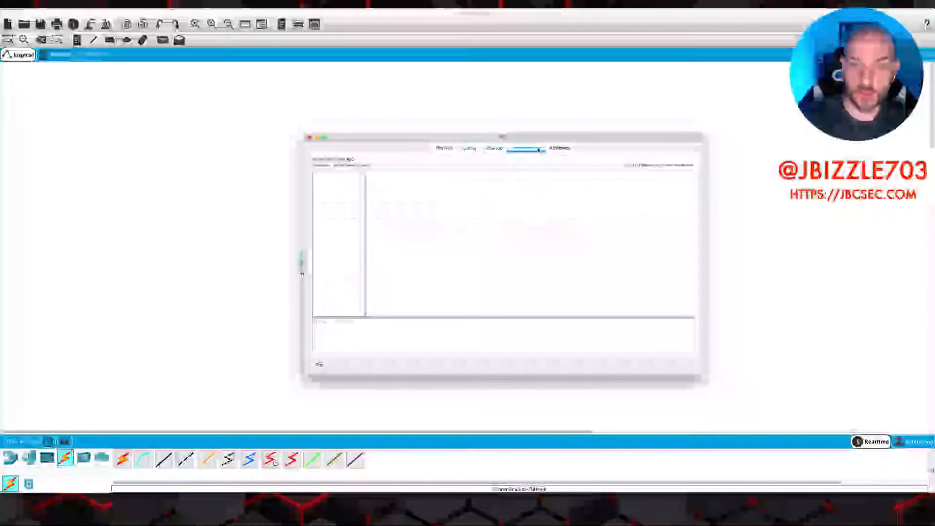
pyautogui.click(495, 148)
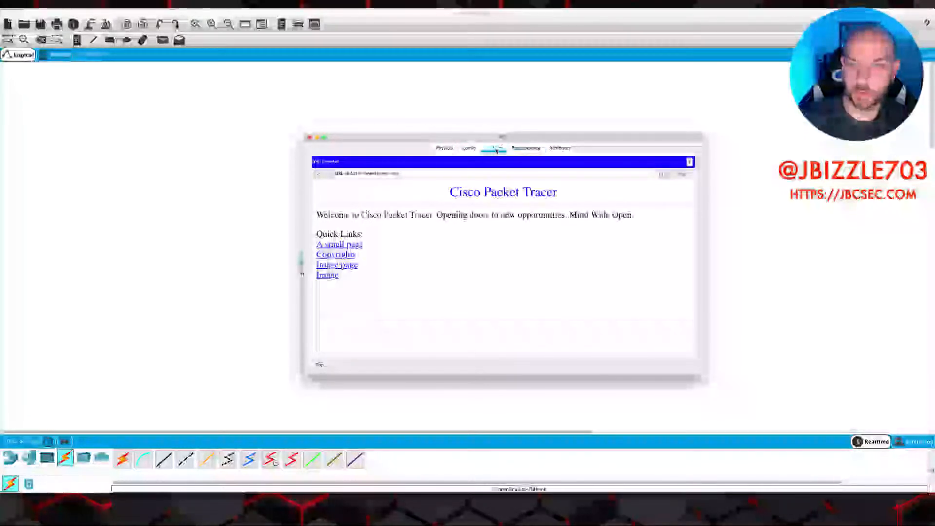
pyautogui.click(689, 162)
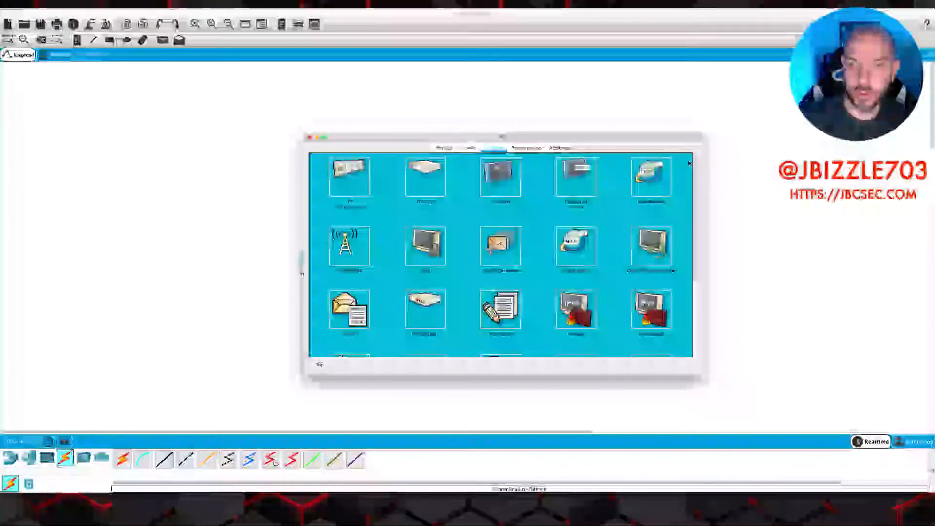
pyautogui.click(569, 185)
pyautogui.scroll(-5, 528, 272)
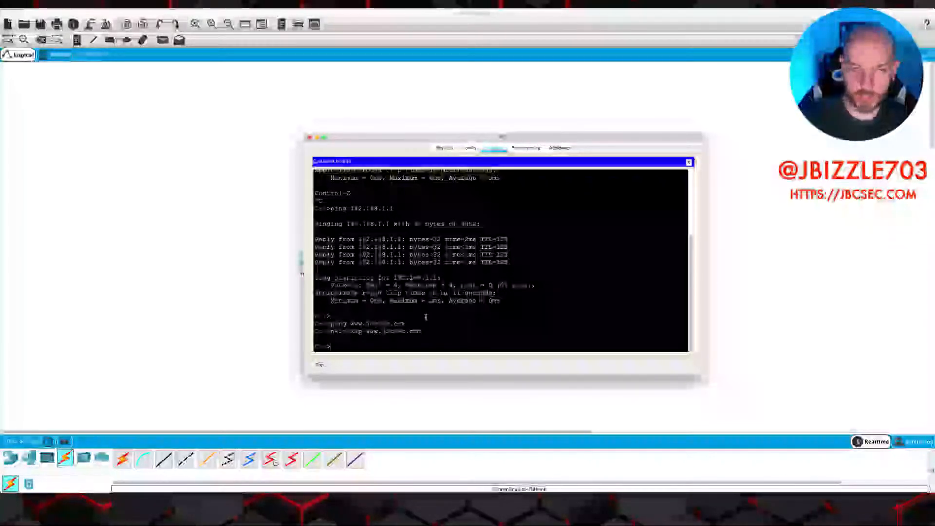
pyautogui.press('Up')
pyautogui.press('Up')
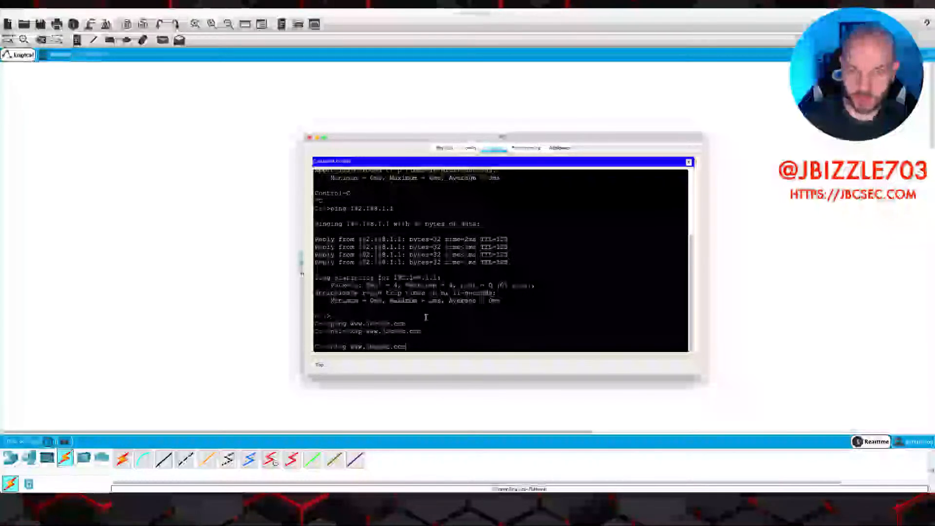
pyautogui.press('Return')
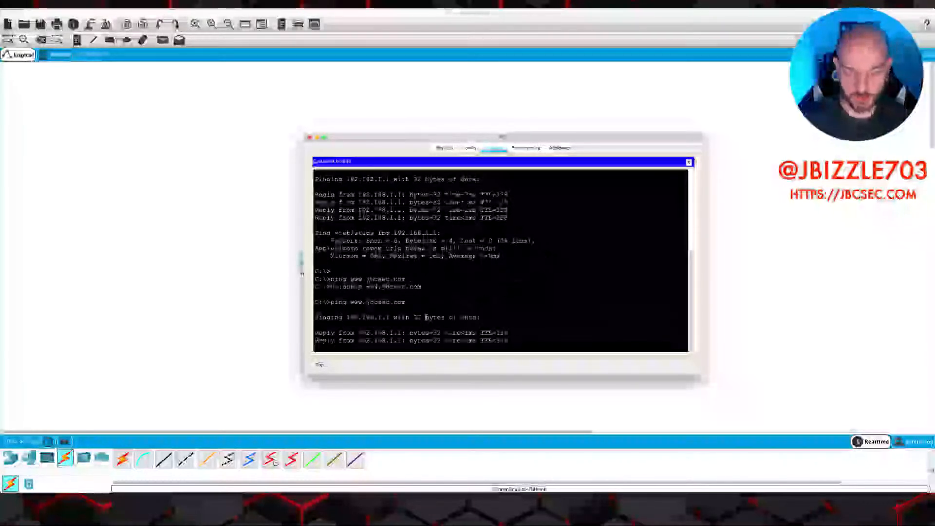
pyautogui.hotkey('ctrl', 'c')
pyautogui.press('Up')
pyautogui.press('Up')
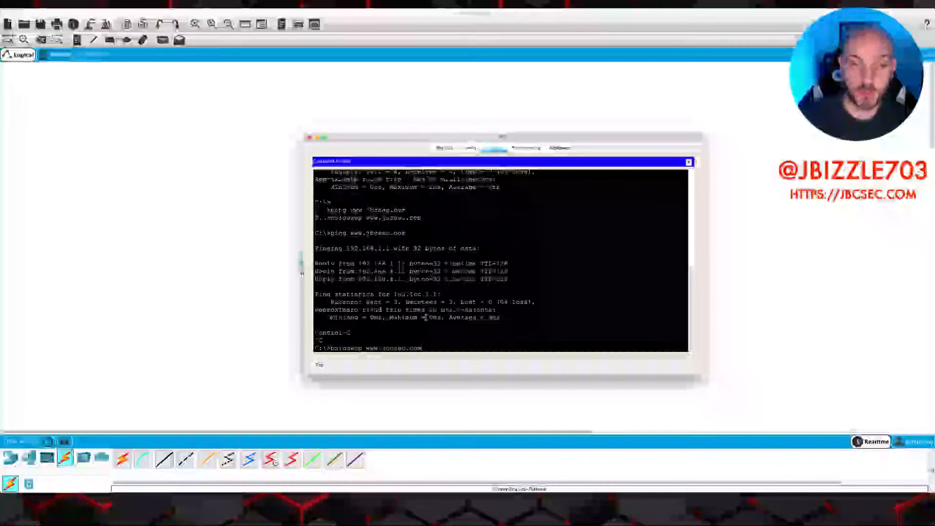
pyautogui.press('Return')
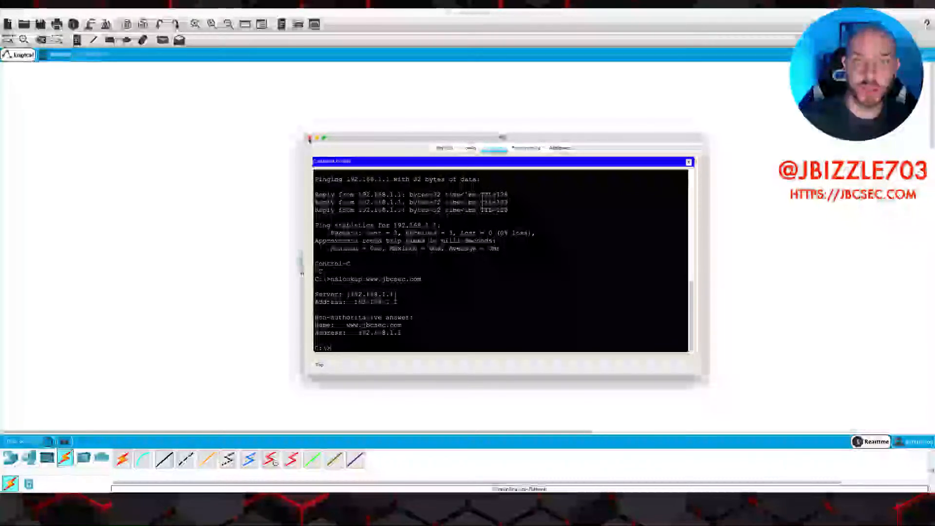
pyautogui.click(310, 138)
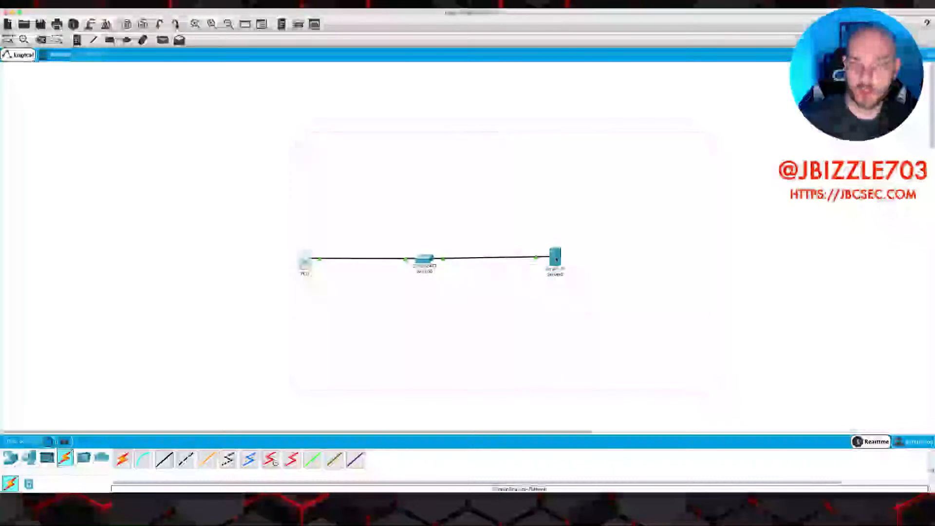
pyautogui.click(557, 259)
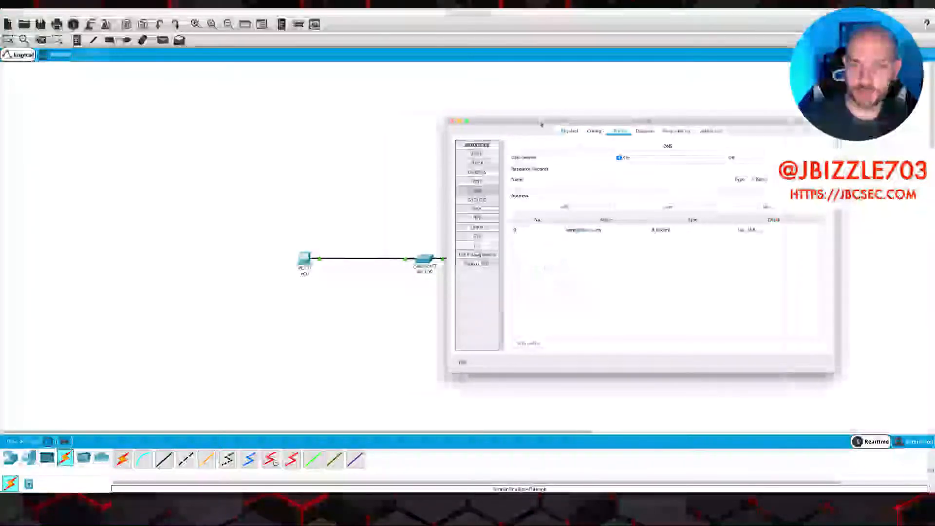
pyautogui.moveTo(541, 125); pyautogui.dragTo(447, 126)
pyautogui.click(724, 181)
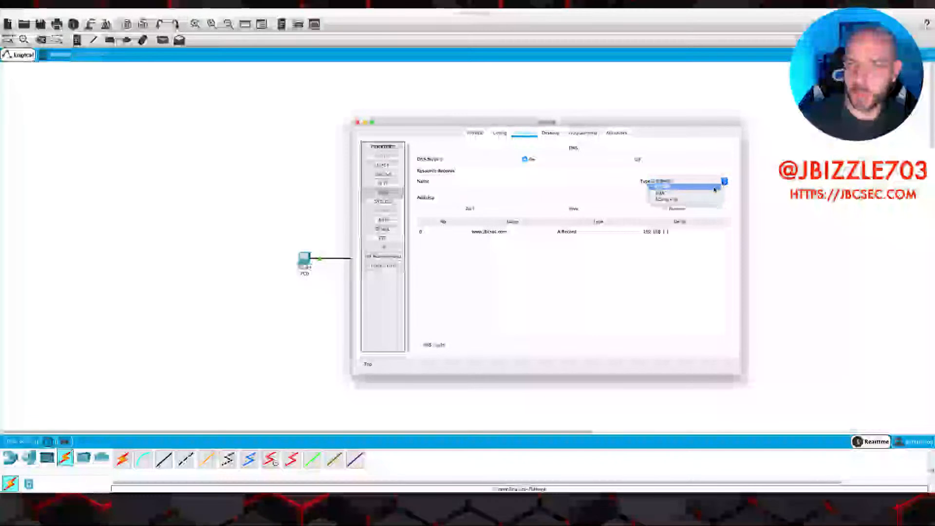
pyautogui.click(715, 188)
pyautogui.click(507, 180)
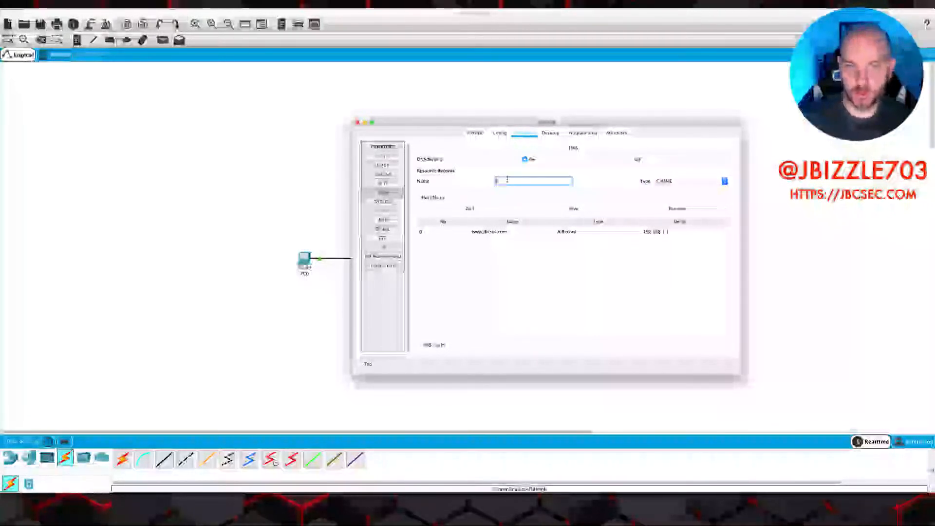
pyautogui.write('jbcsec')
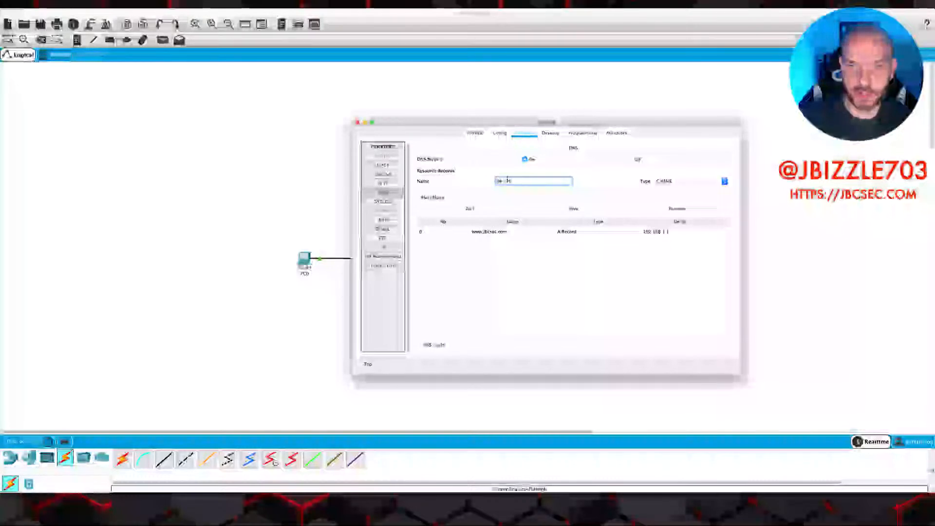
pyautogui.click(520, 198)
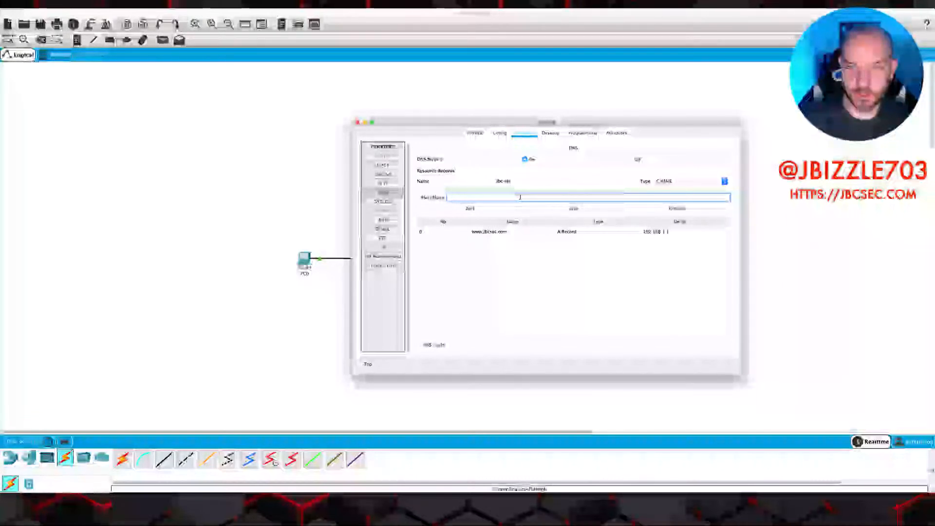
pyautogui.write('www.jbcse')
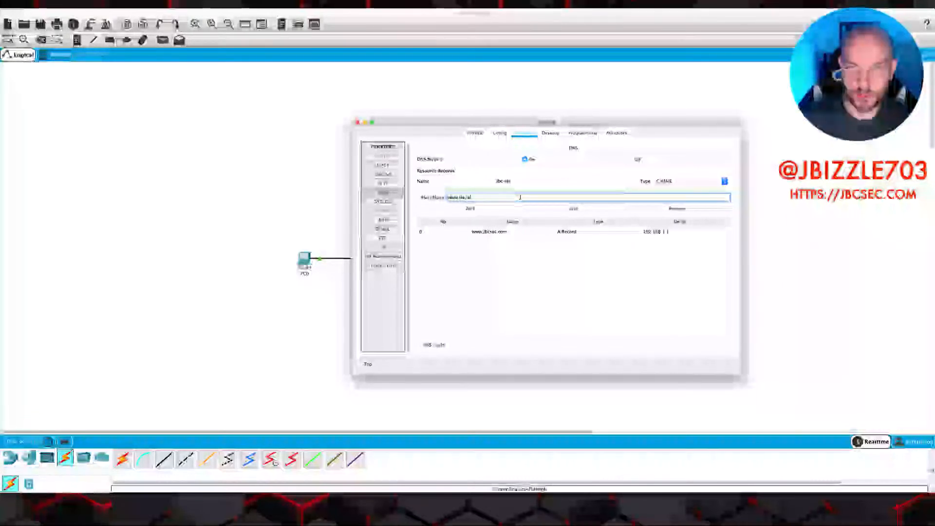
pyautogui.write('c.com')
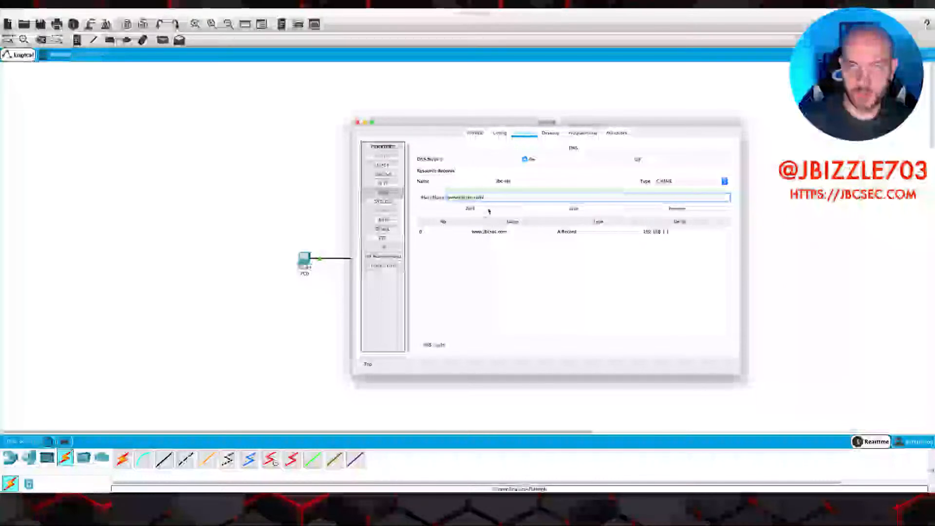
pyautogui.click(489, 211)
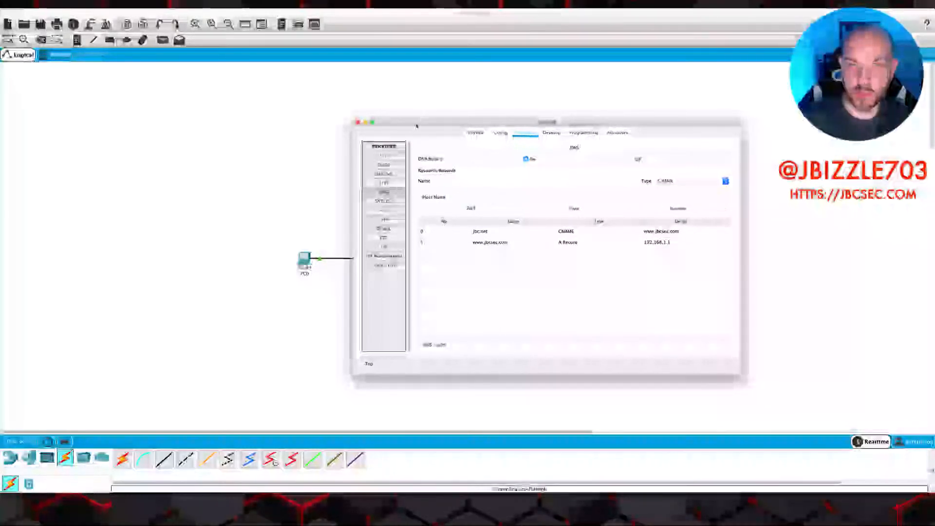
pyautogui.moveTo(416, 126); pyautogui.dragTo(433, 122)
pyautogui.click(306, 261)
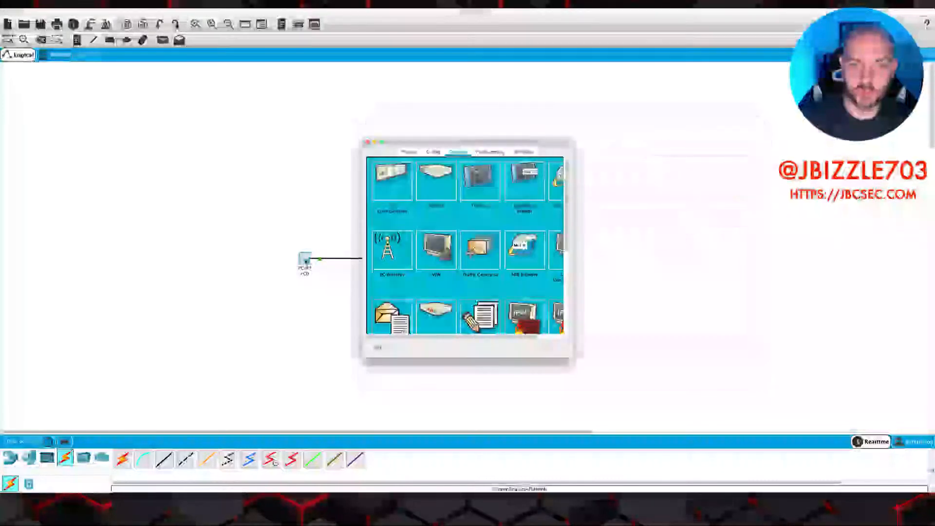
pyautogui.moveTo(574, 360); pyautogui.dragTo(752, 365)
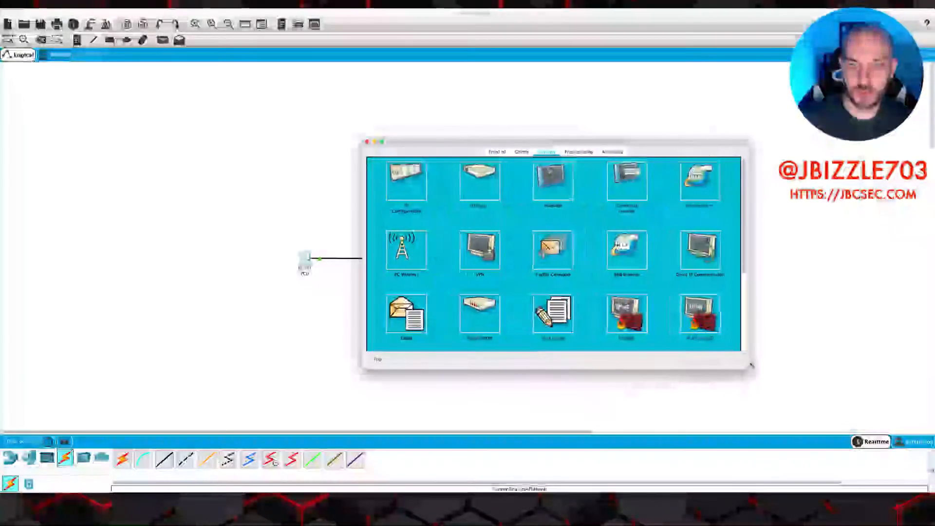
pyautogui.moveTo(555, 142); pyautogui.dragTo(440, 135)
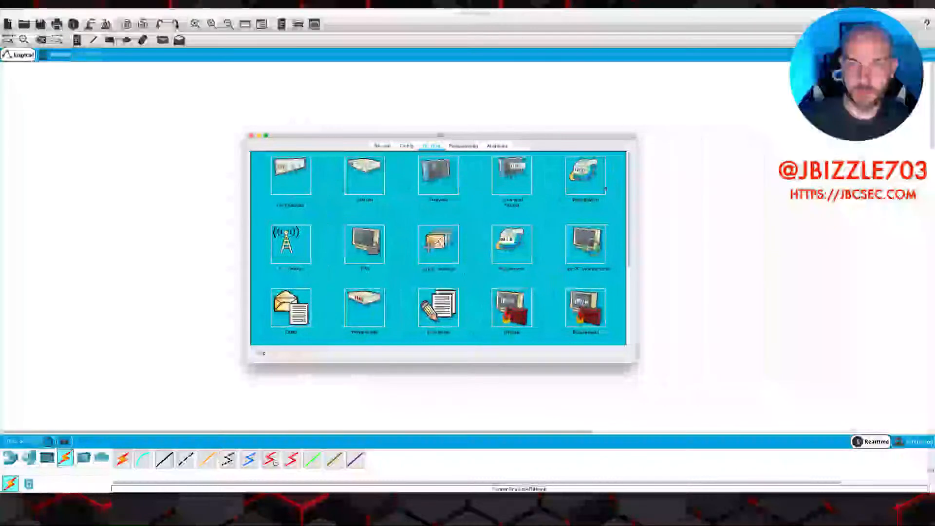
pyautogui.click(582, 181)
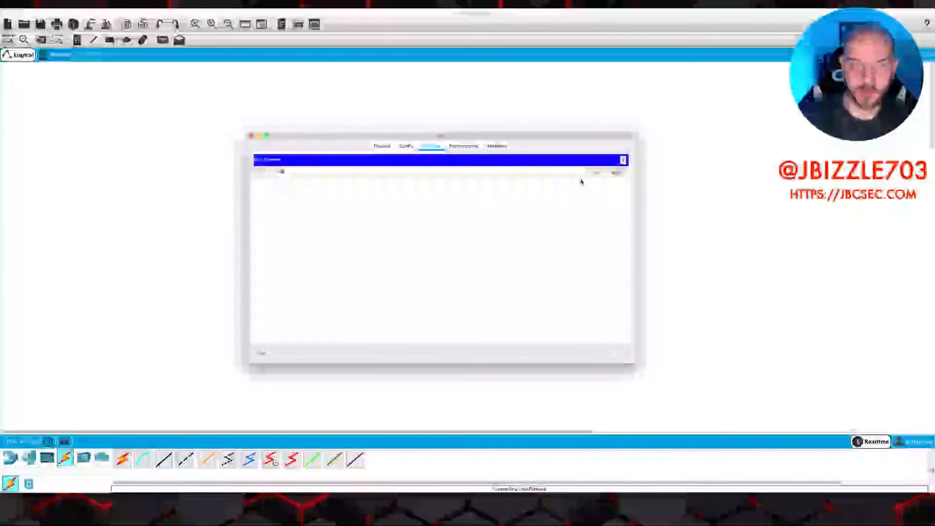
pyautogui.click(323, 173)
pyautogui.write('http://')
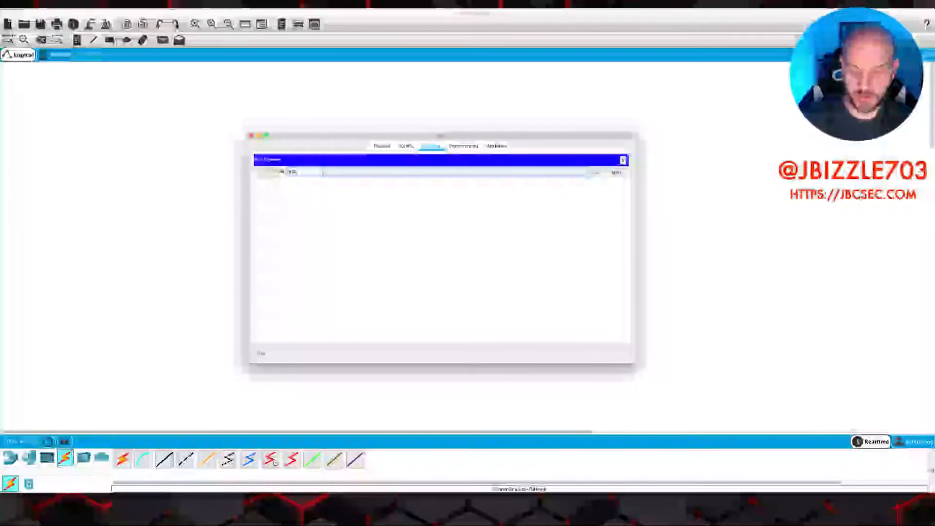
pyautogui.write('192.168')
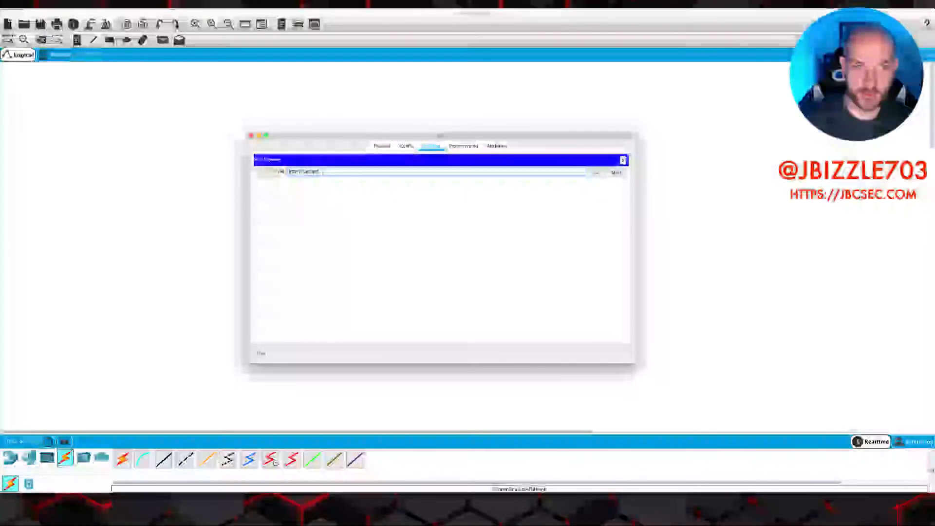
pyautogui.press('Return')
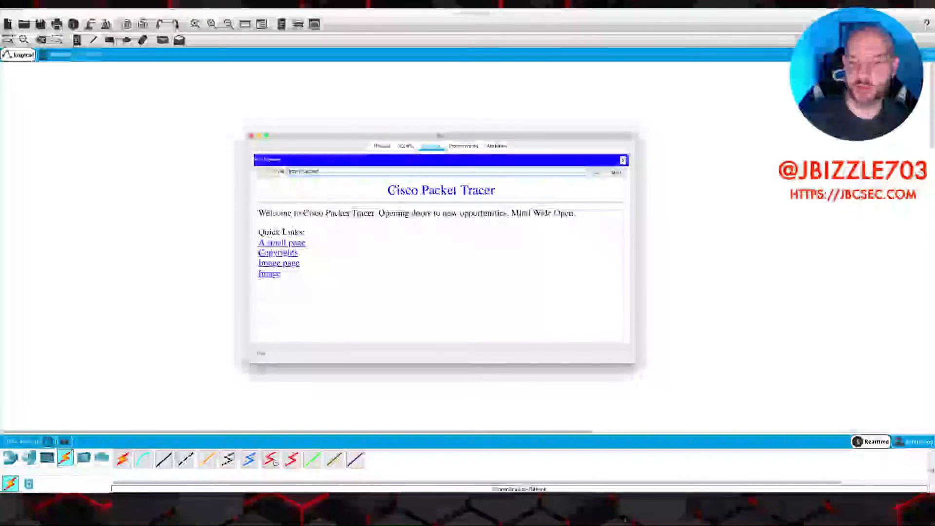
pyautogui.click(467, 498)
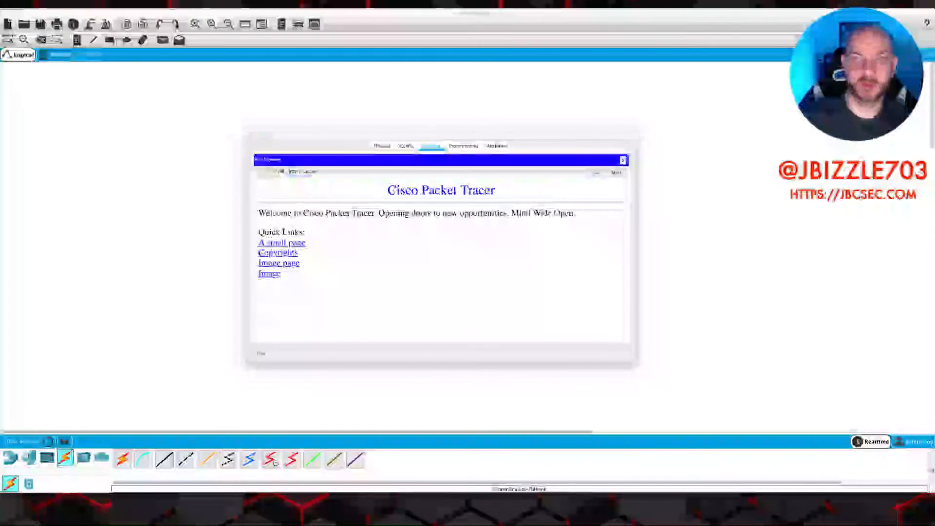